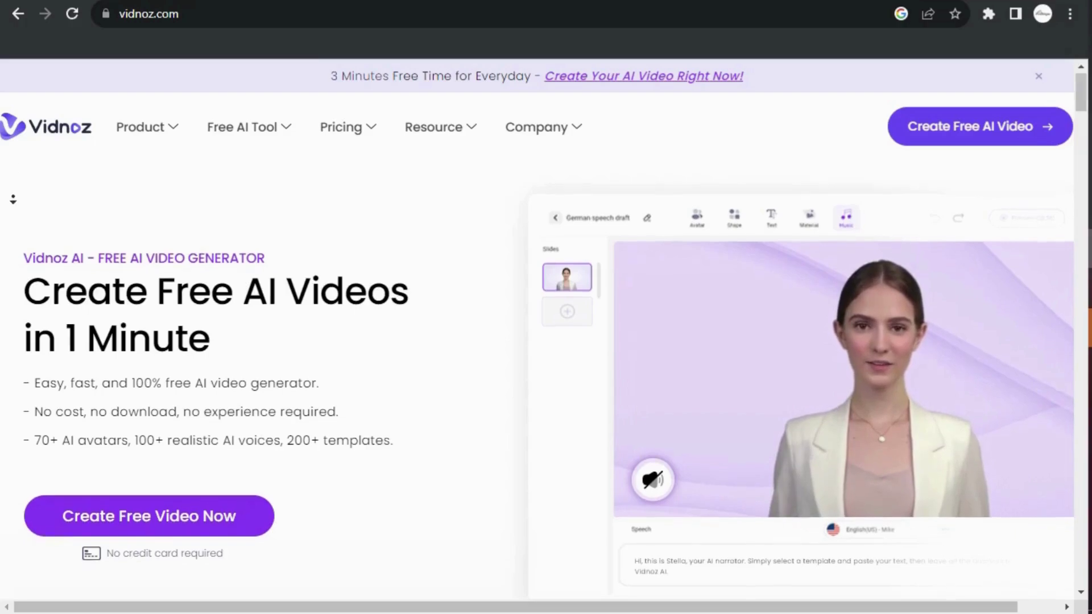
scroll(13, 185, down, 2)
scroll(13, 217, down, 1)
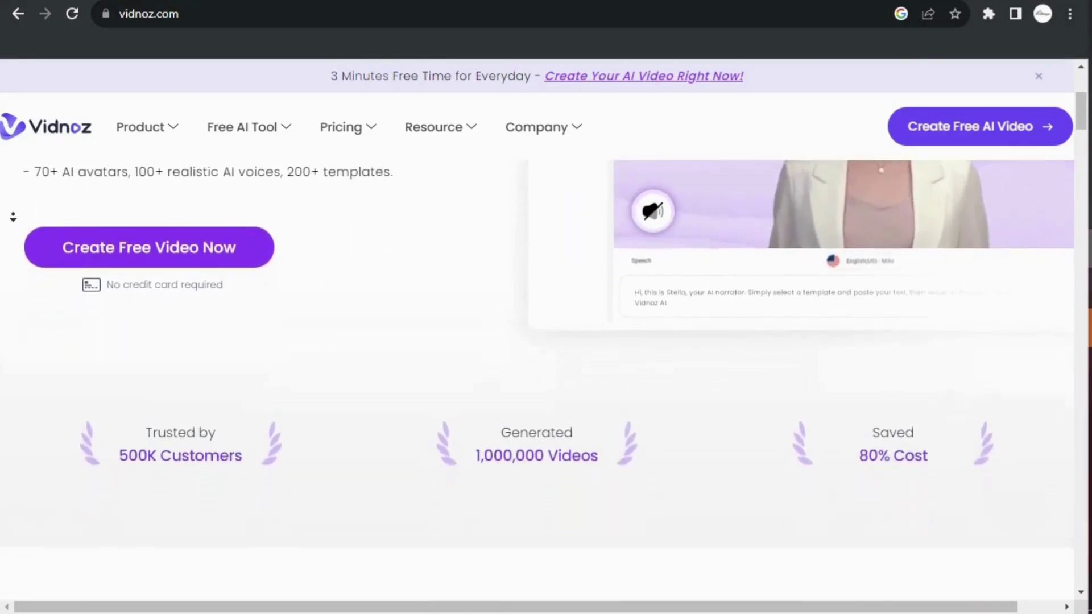
scroll(13, 219, down, 1)
scroll(12, 221, down, 1)
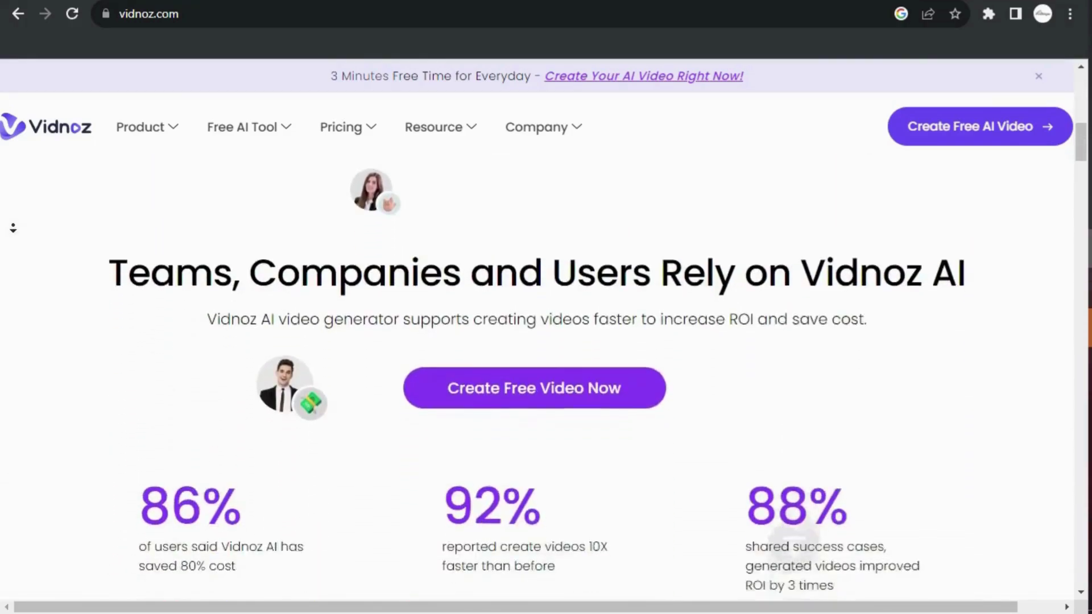
scroll(13, 231, down, 2)
scroll(14, 233, down, 3)
scroll(13, 237, down, 3)
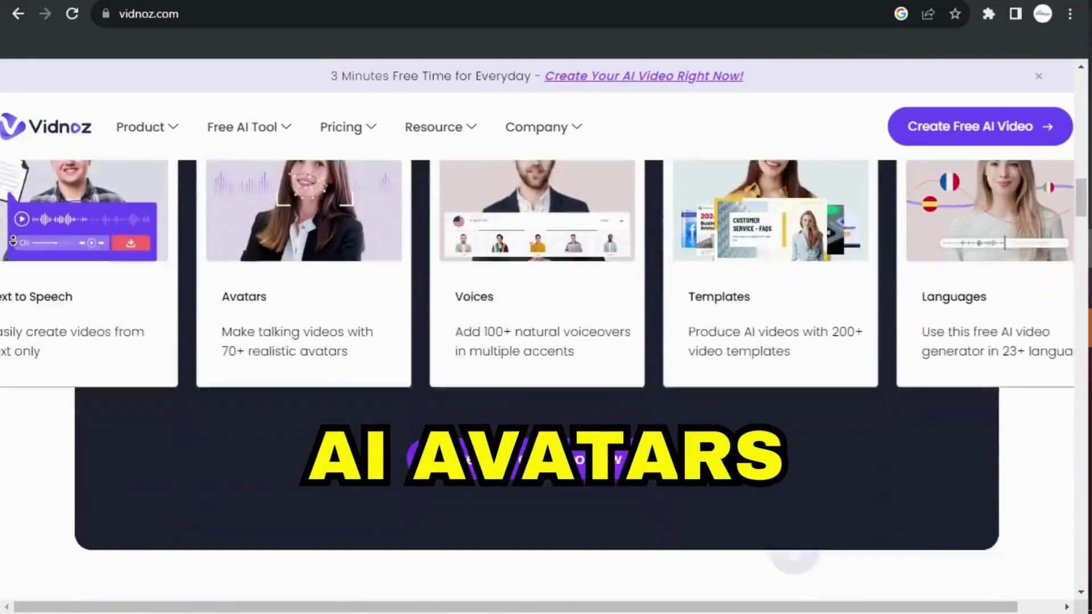
scroll(14, 240, down, 3)
scroll(13, 240, down, 3)
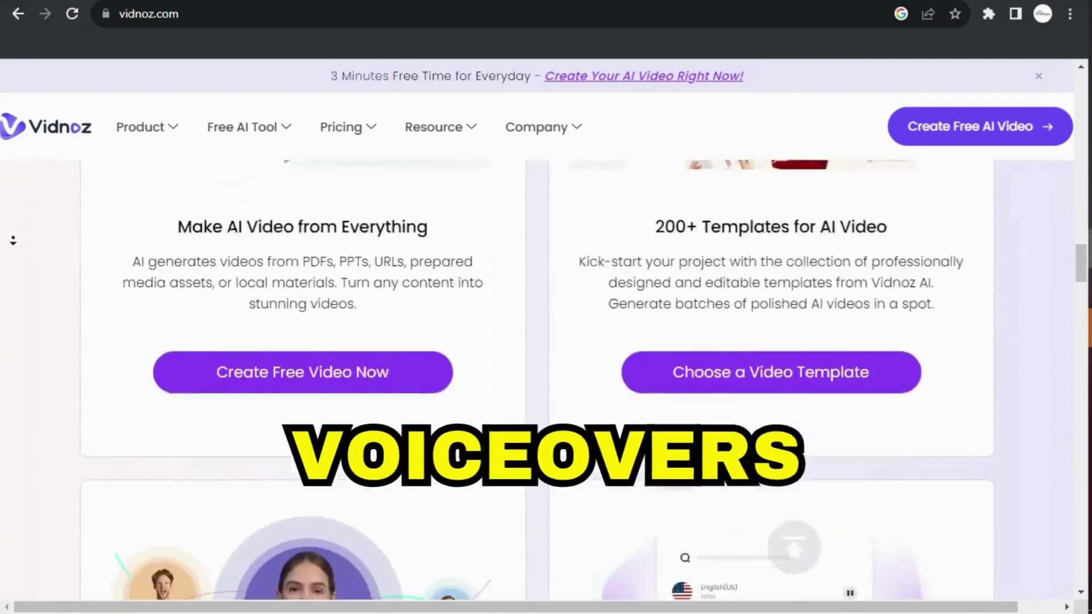
scroll(14, 240, down, 3)
scroll(13, 241, down, 3)
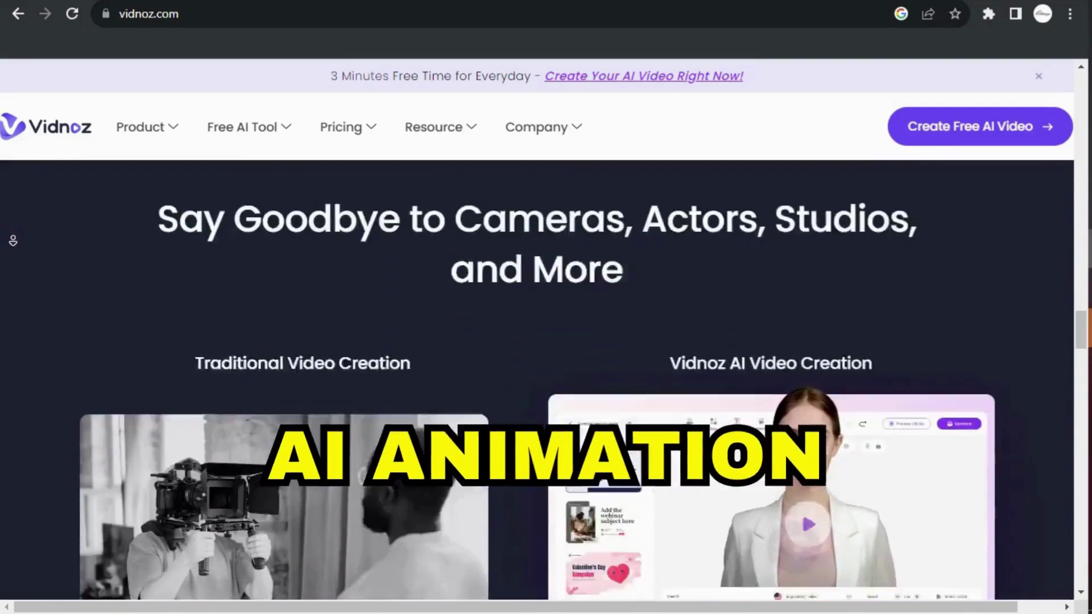
scroll(13, 241, down, 3)
scroll(13, 241, down, 3)
scroll(13, 241, down, 3)
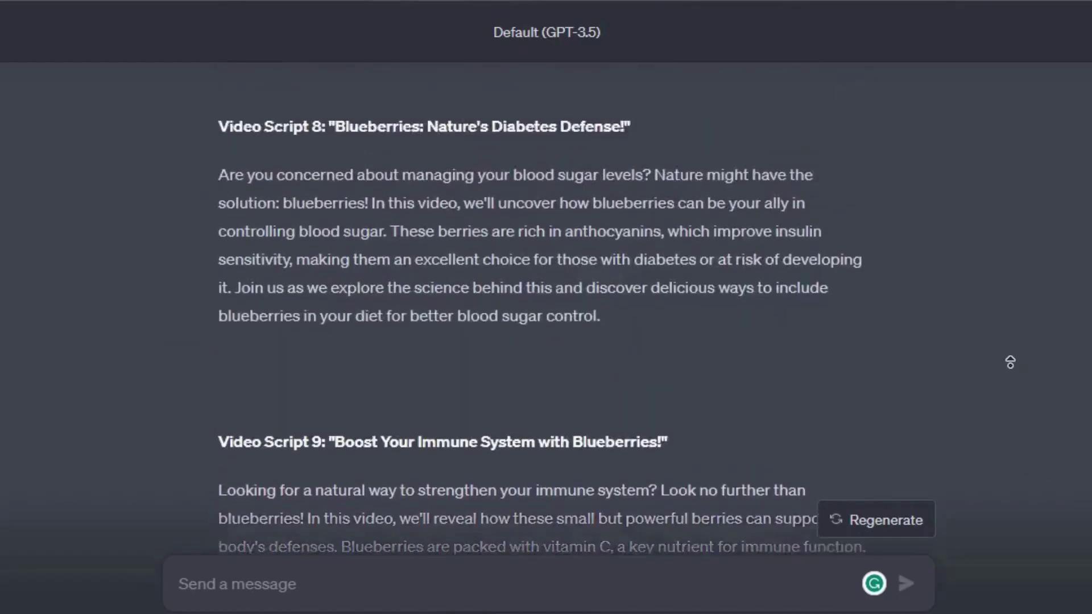
scroll(1008, 356, up, 4)
scroll(1007, 351, up, 4)
scroll(1008, 346, up, 4)
scroll(1008, 342, up, 4)
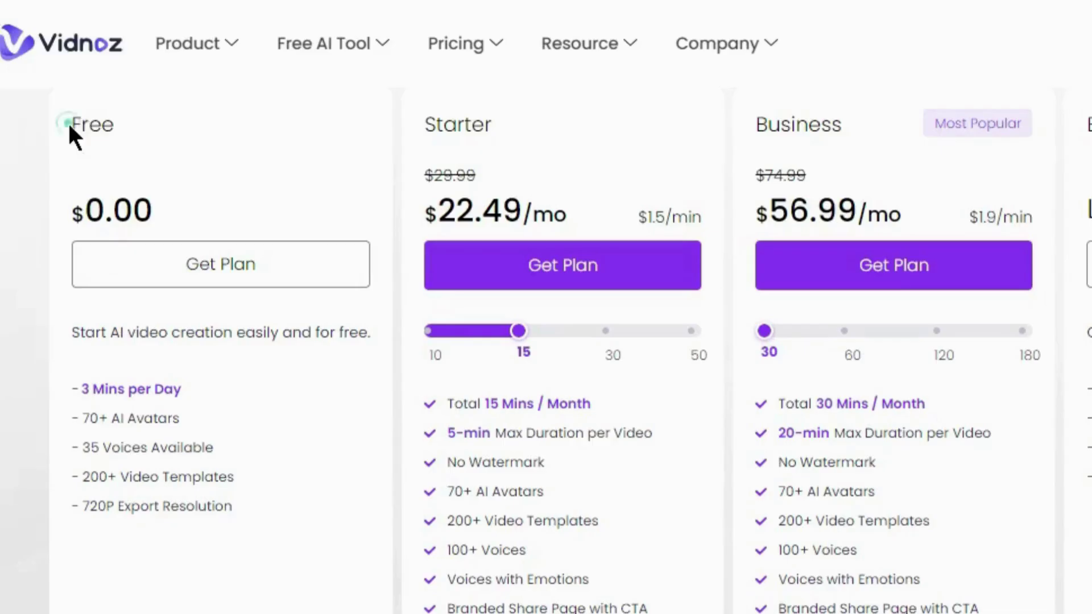
- Sign in to Vidnoz AI and open the Avatars gallery to find Mason - Doctor
double_click(71, 126)
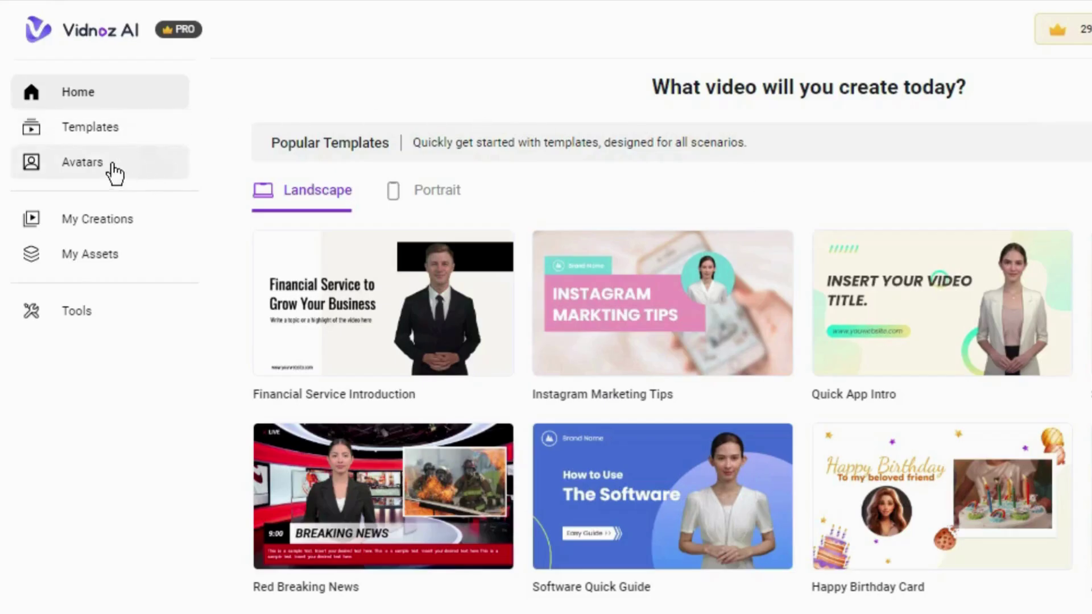
click(156, 174)
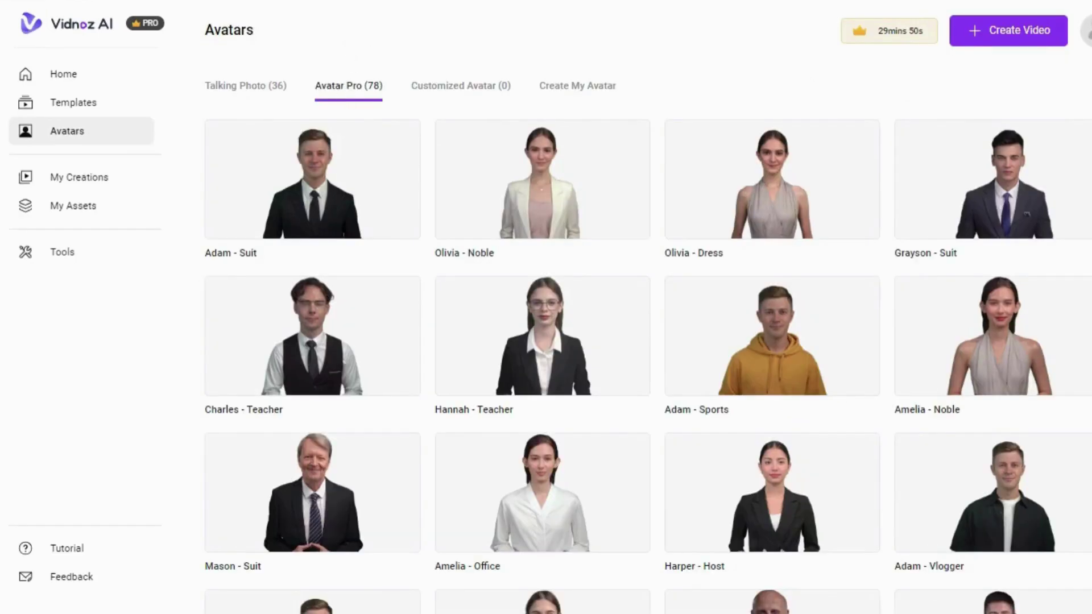
scroll(648, 341, down, 5)
scroll(648, 341, down, 5)
scroll(546, 341, down, 5)
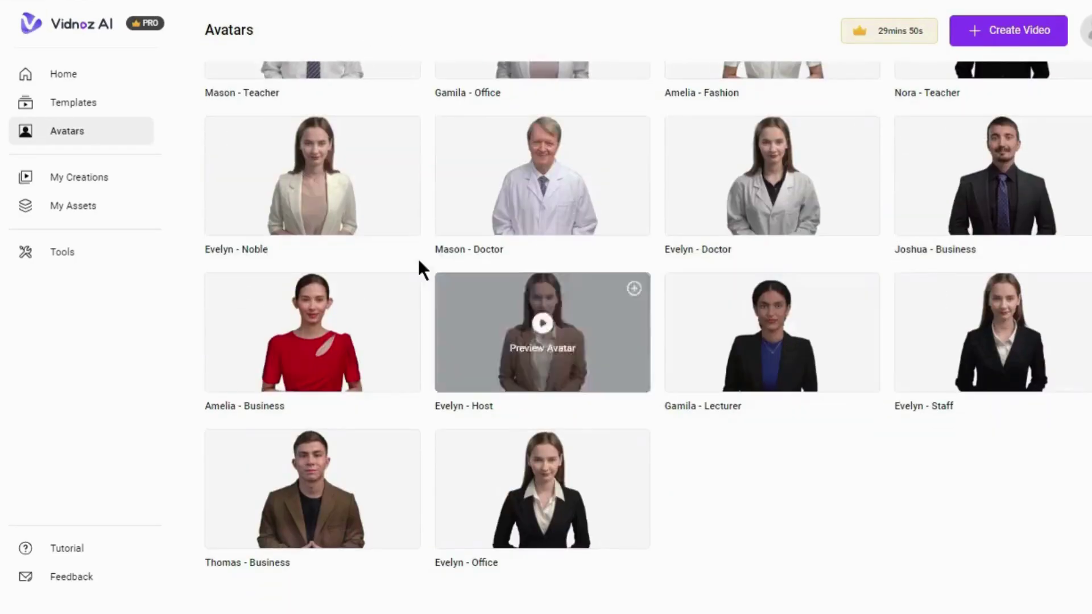
- Start a portrait video with the Mason - Doctor avatar and copy the Script 1 paragraph
click(547, 176)
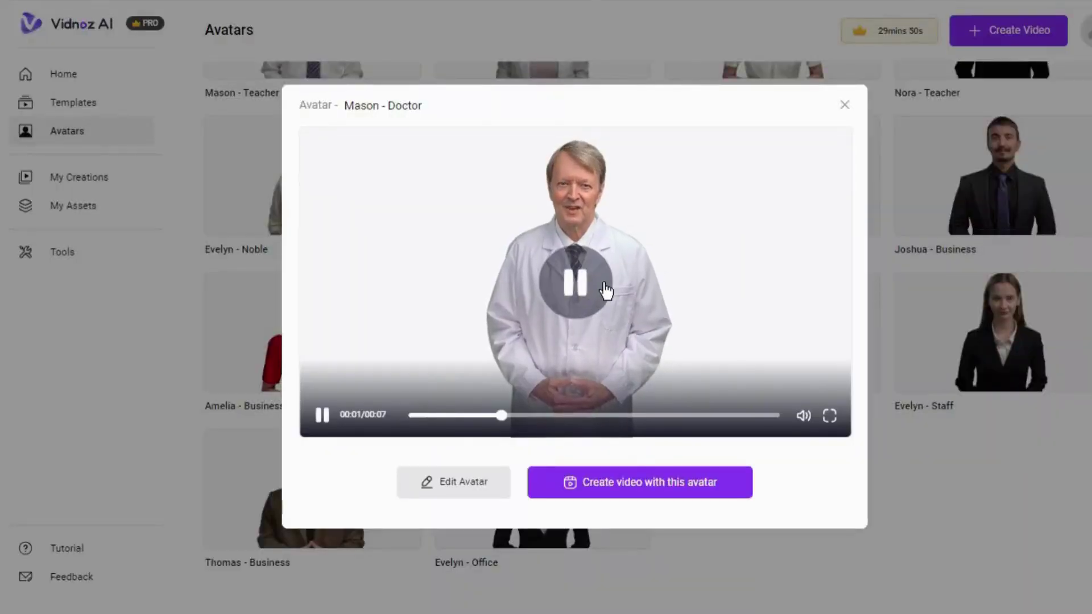
mouse_move(640, 482)
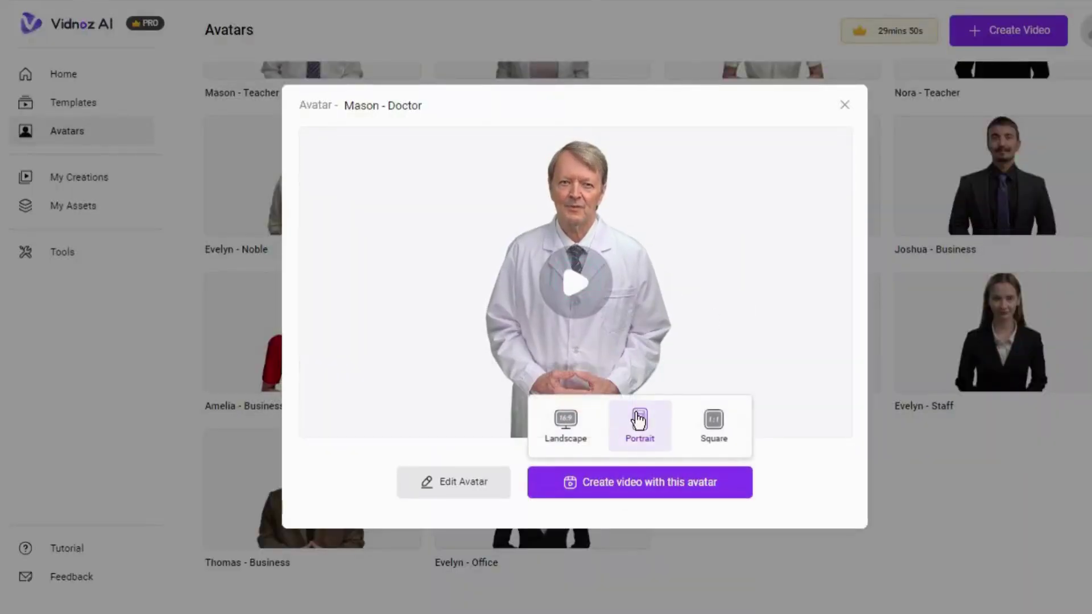
click(629, 438)
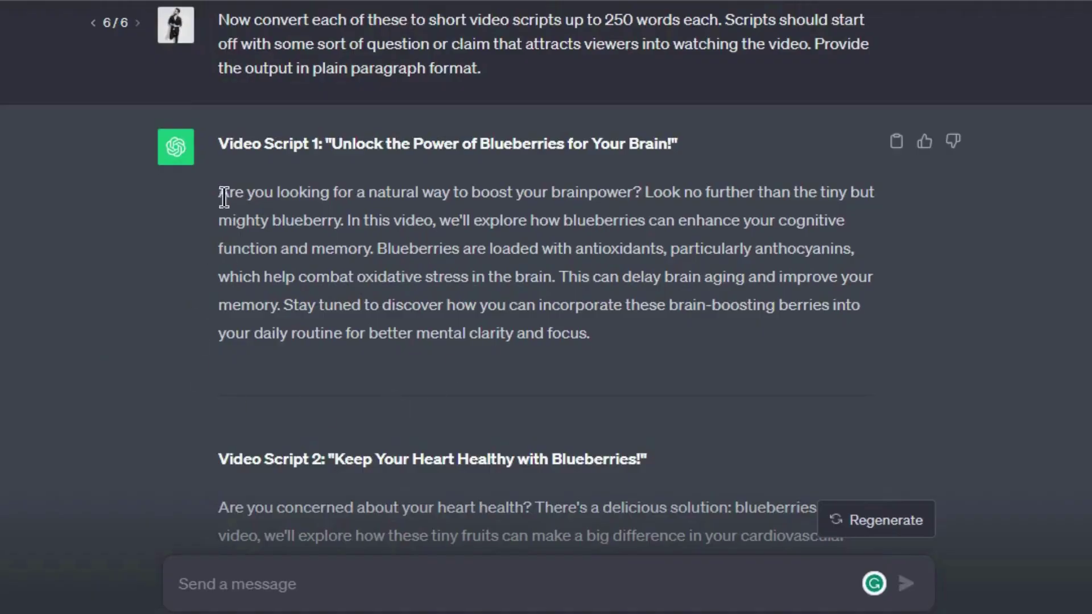
drag(224, 197, 578, 306)
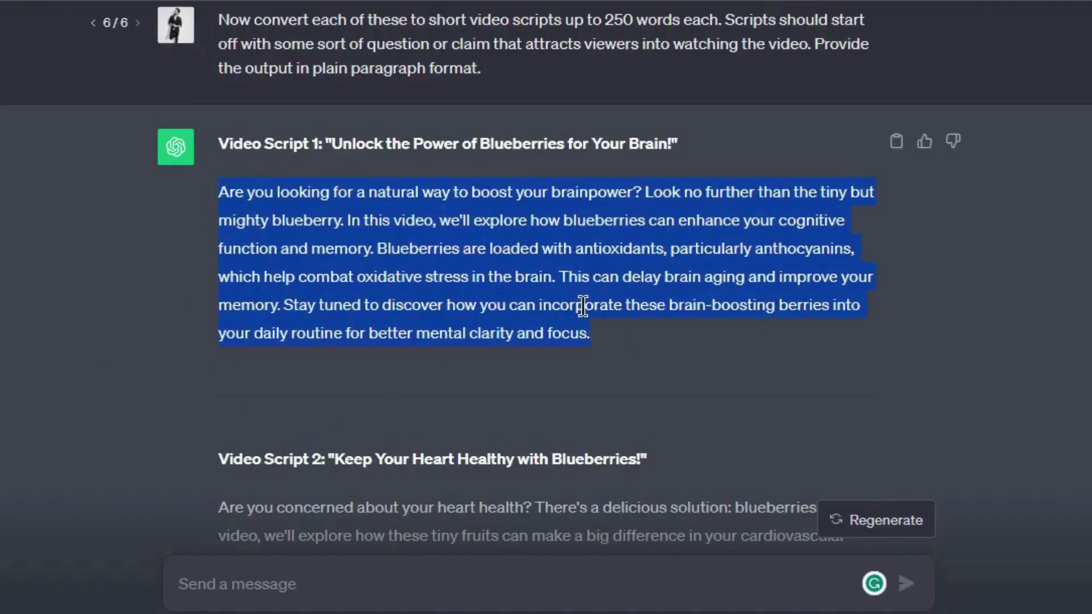
right_click(512, 290)
click(581, 302)
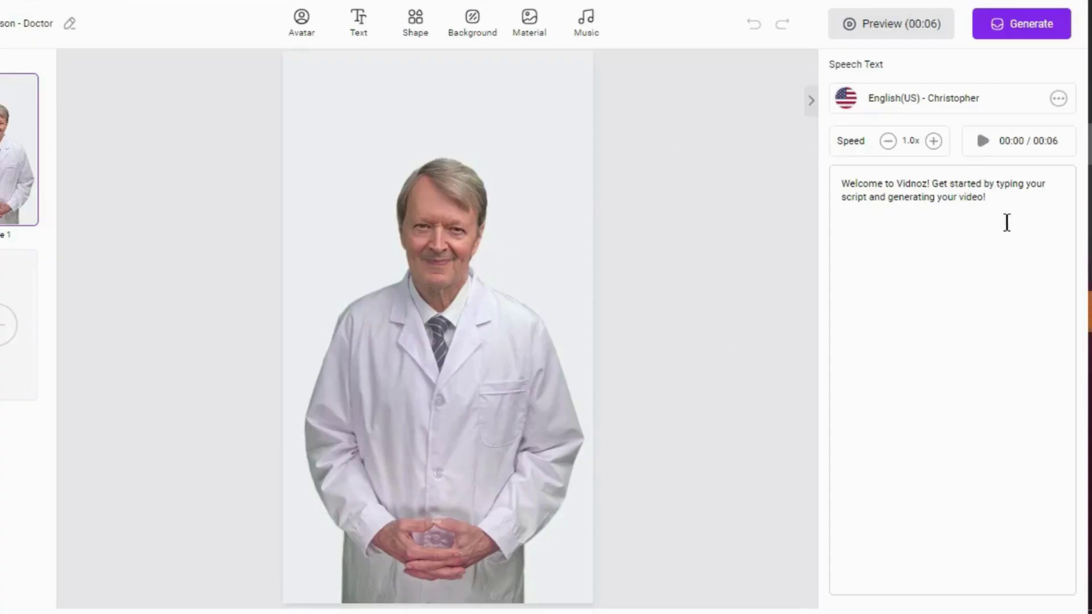
- Replace the speech text with the blueberry paragraph and pick the Davis voice
key(ctrl+a)
key(BackSpace)
right_click(966, 253)
click(933, 374)
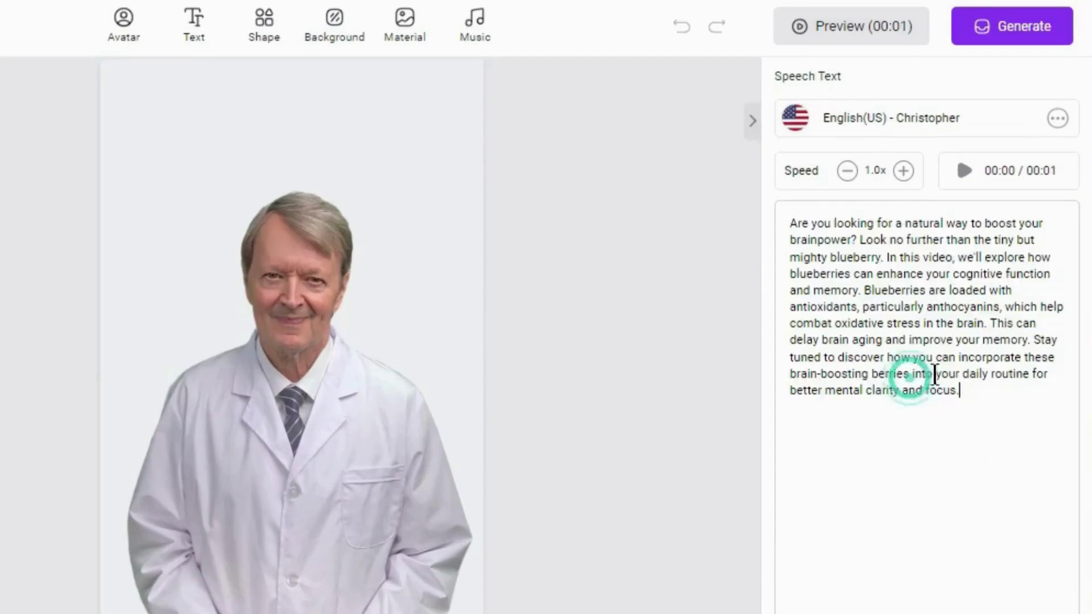
click(871, 123)
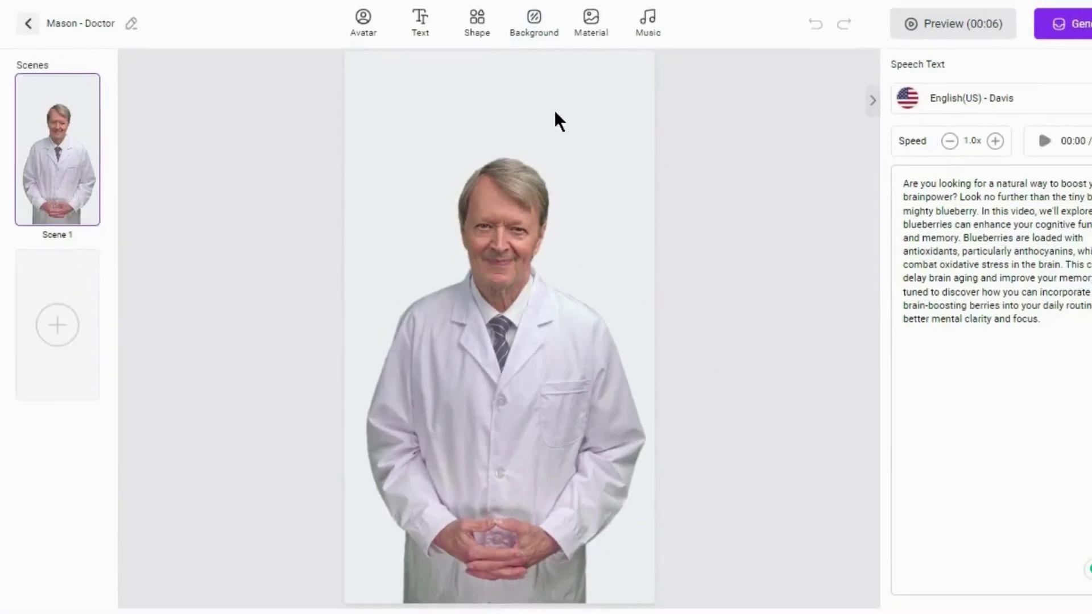
- Apply the new speech and set the futuristic hospital image as the background
click(767, 293)
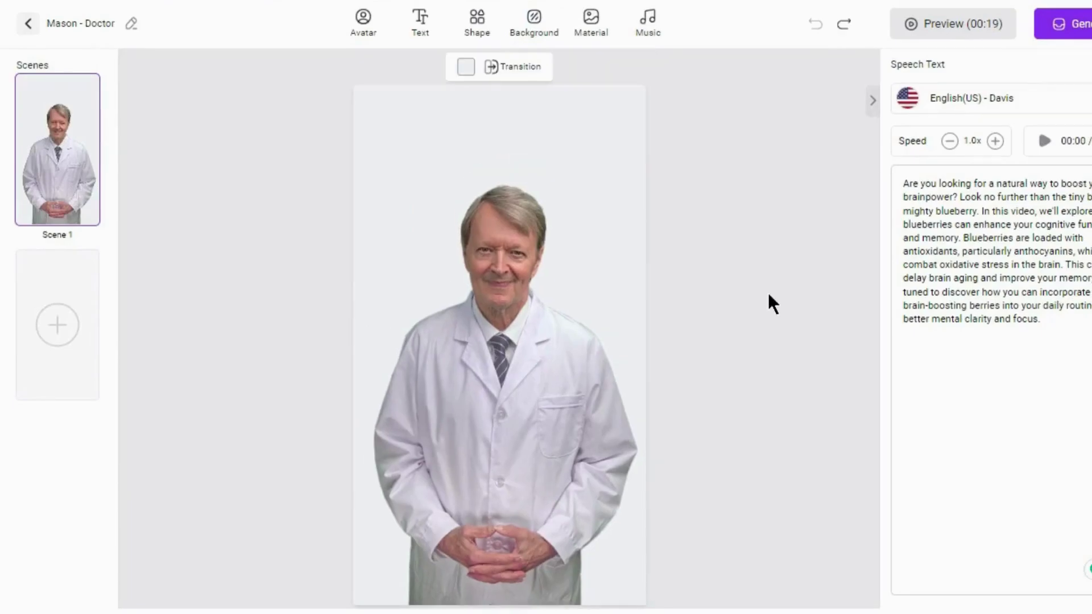
click(524, 26)
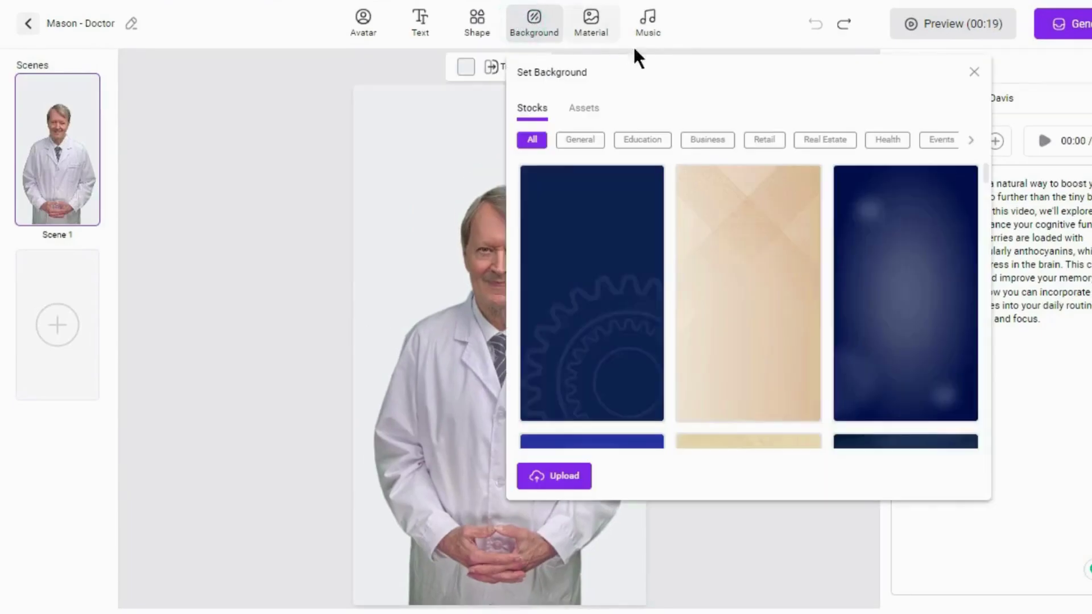
scroll(659, 315, down, 5)
scroll(674, 285, down, 5)
scroll(675, 285, down, 5)
scroll(669, 256, down, 5)
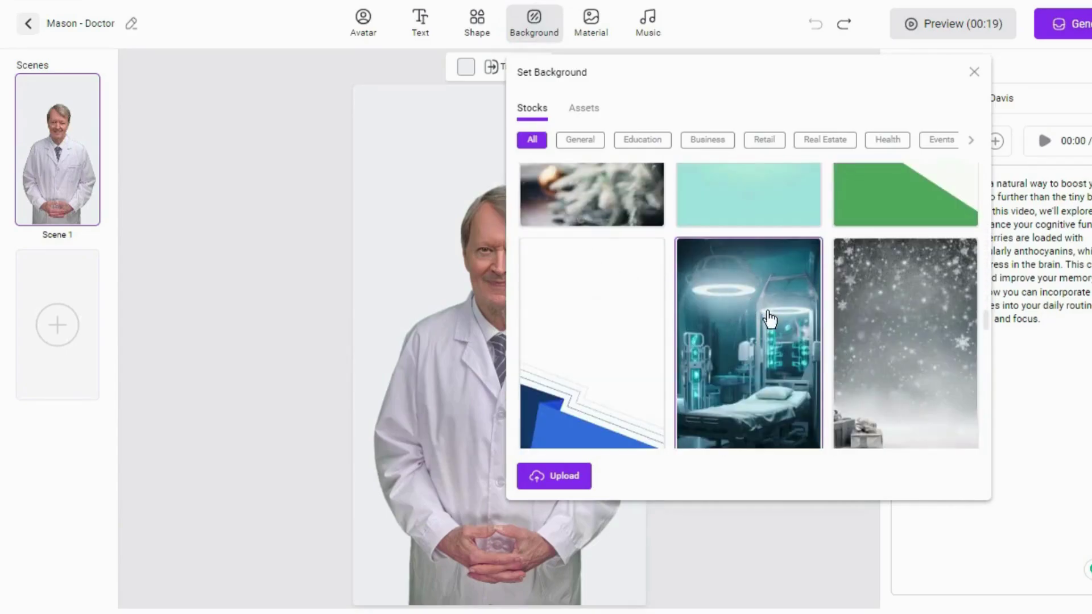
click(706, 247)
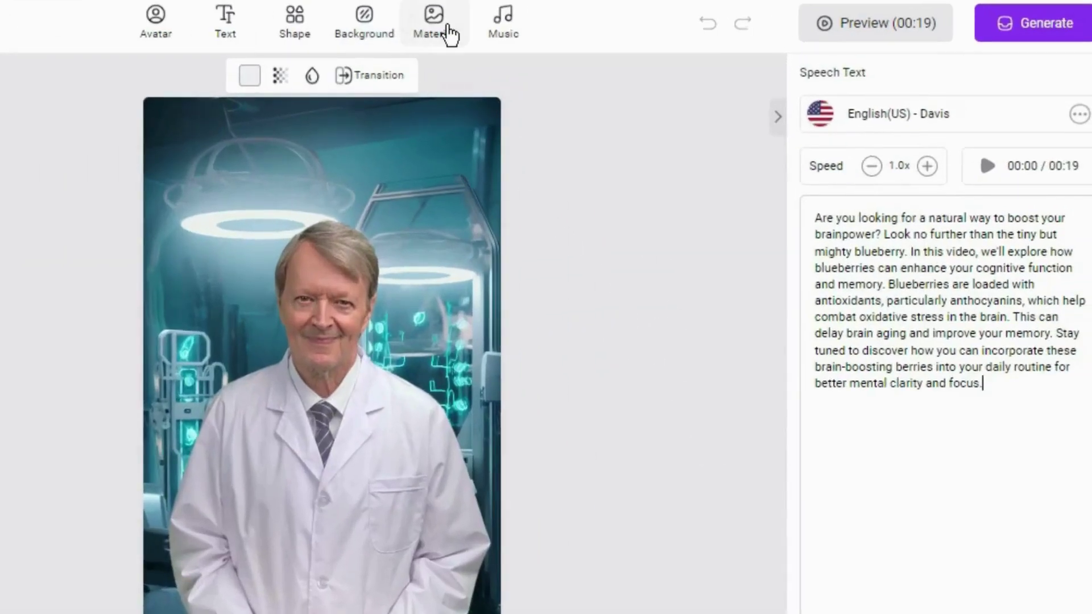
- Search stock photos for 'Clinic' and make the hallway photo the avatar's background
click(448, 35)
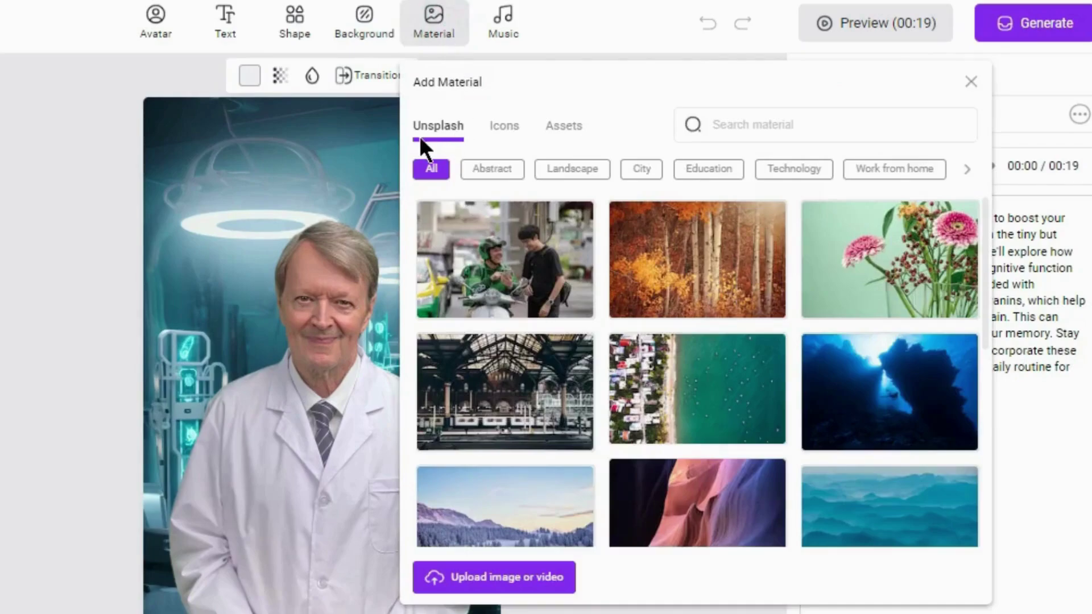
scroll(537, 293, down, 5)
scroll(536, 293, down, 3)
scroll(536, 292, down, 3)
scroll(536, 285, up, 10)
text(Clinic)
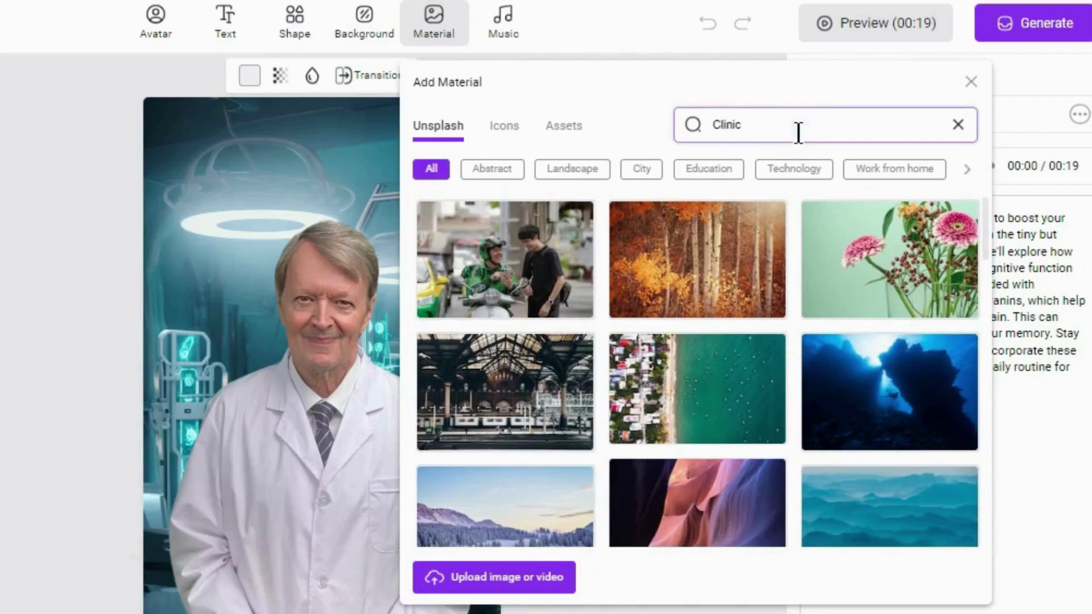
key(Return)
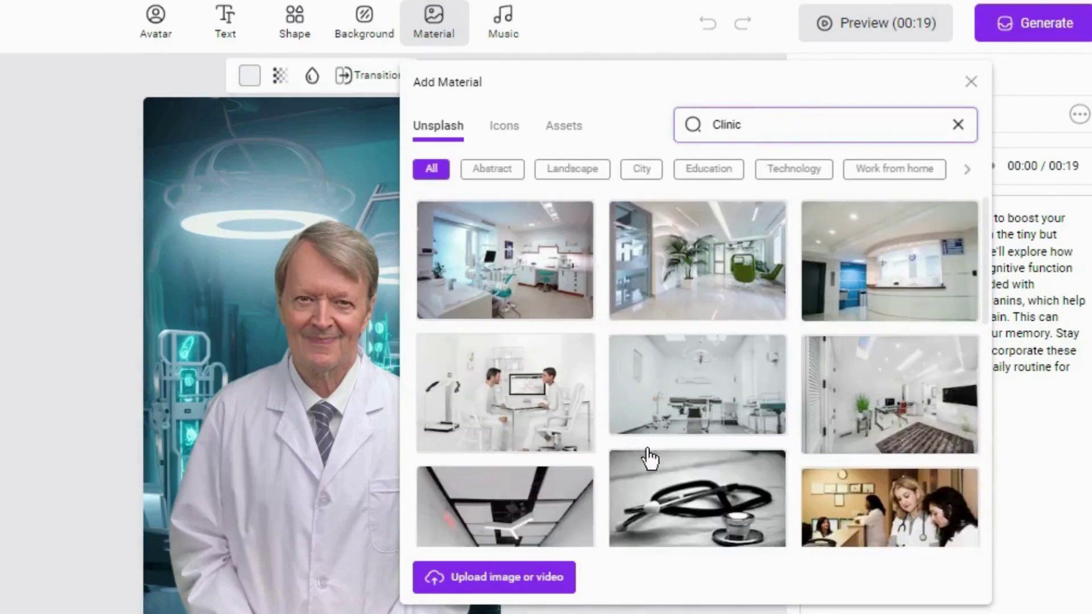
scroll(700, 426, down, 2)
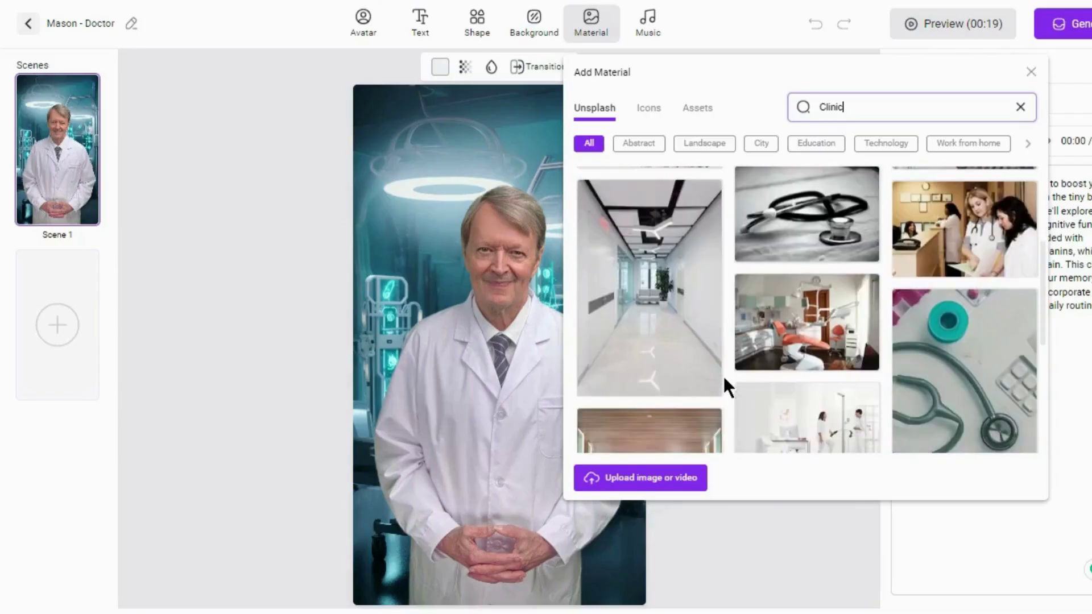
click(664, 295)
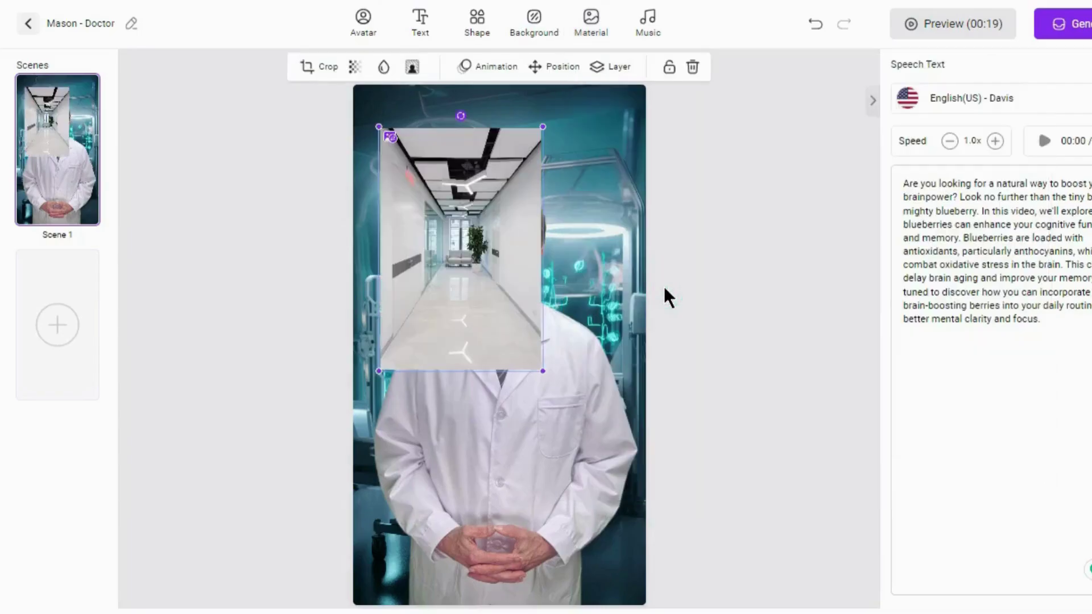
right_click(475, 206)
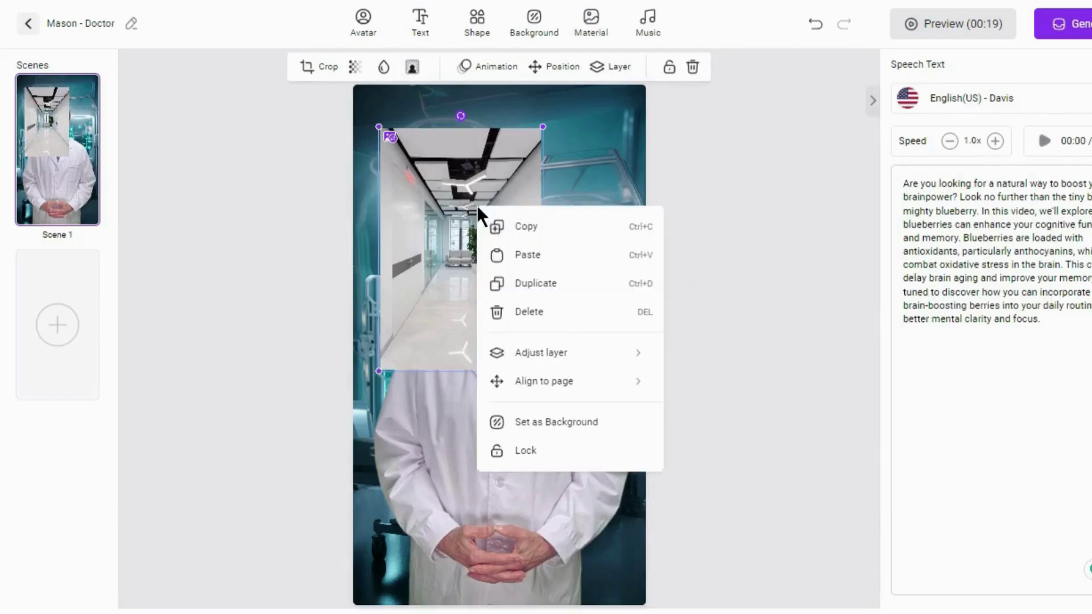
click(567, 424)
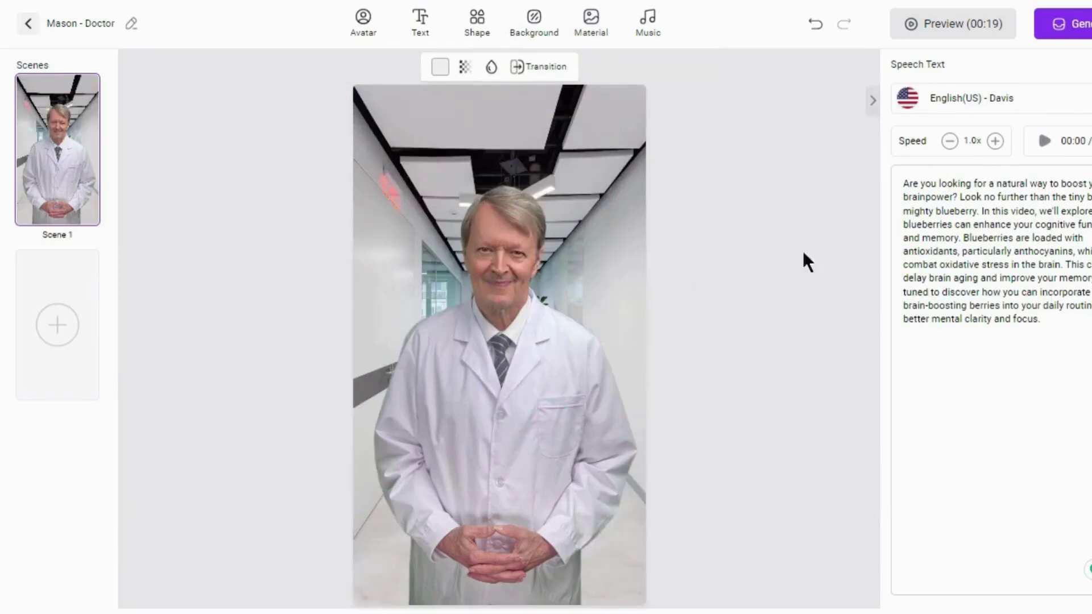
- Turn on Lovely Piano Song as background music and generate the doctor video
click(637, 39)
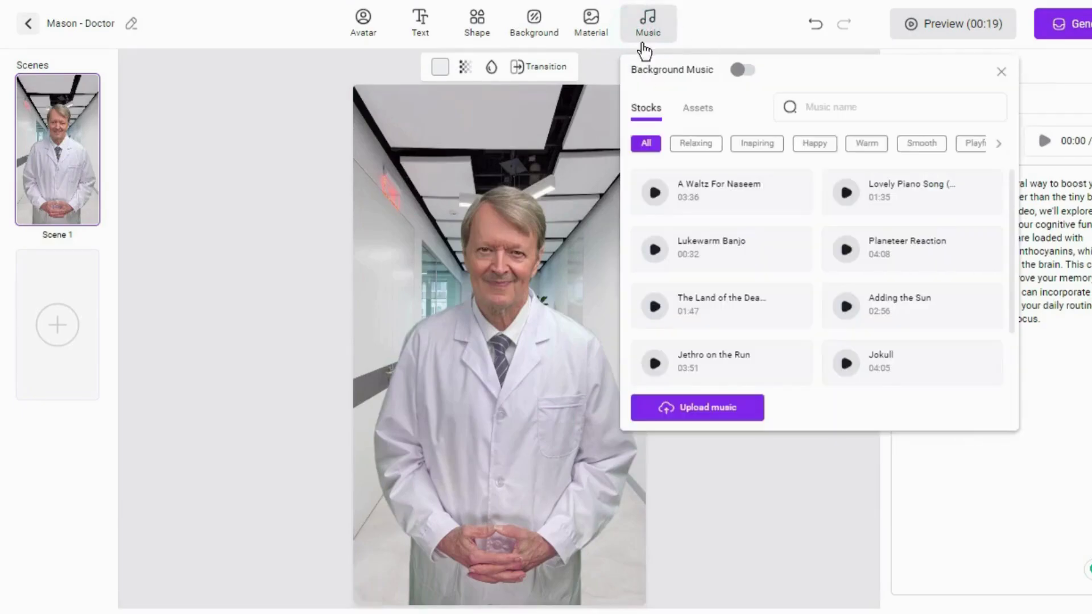
click(747, 69)
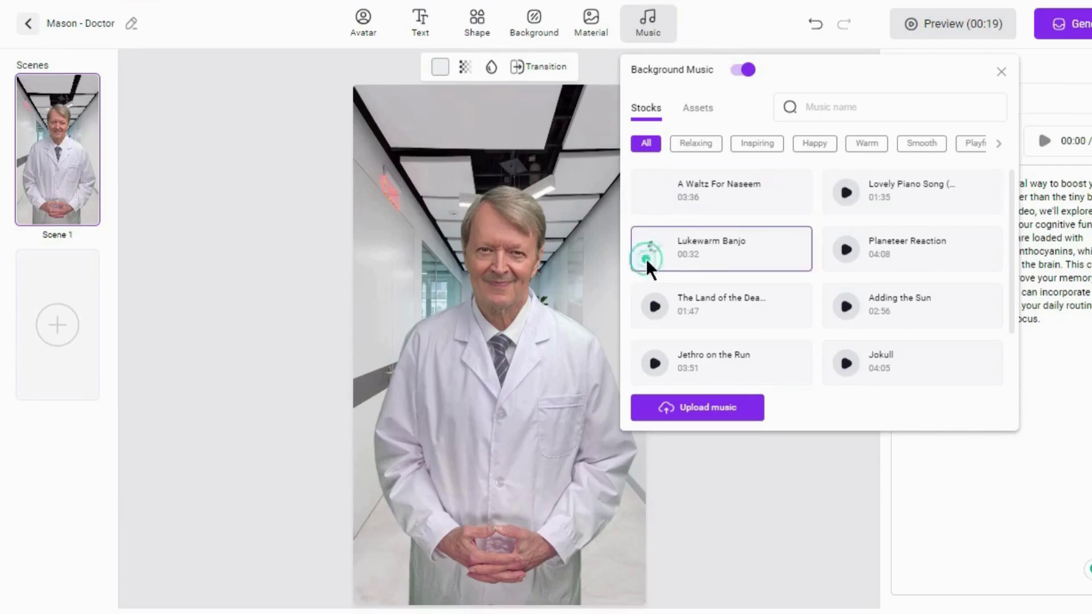
click(933, 196)
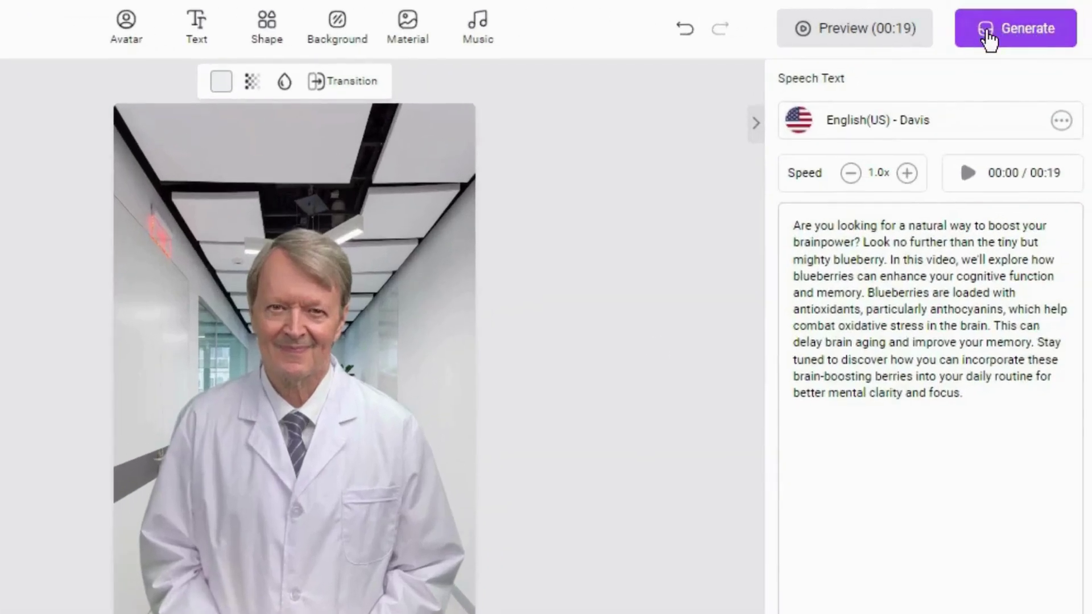
click(987, 34)
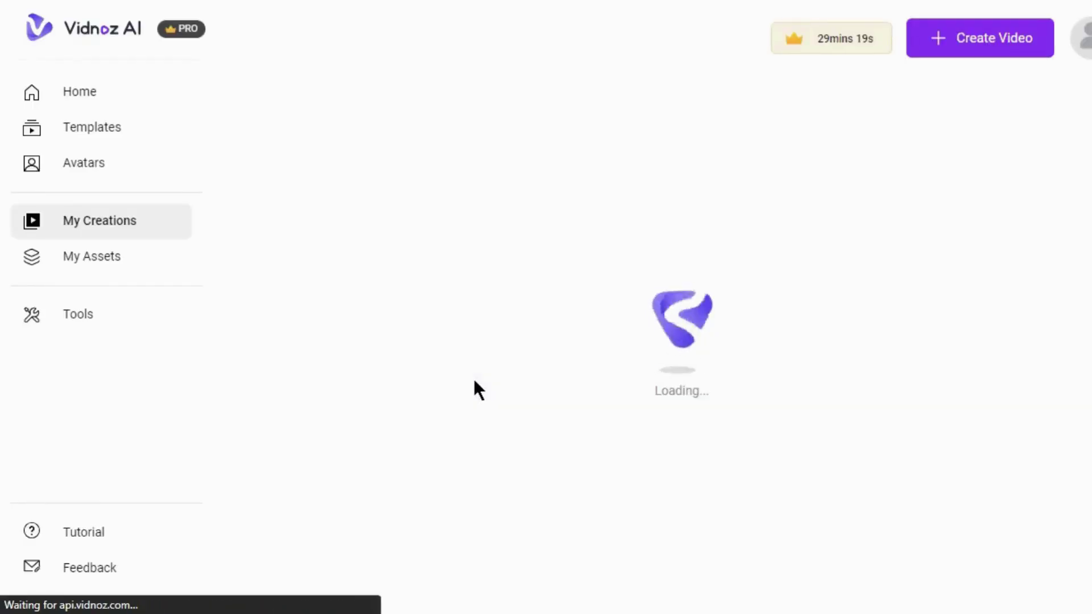
scroll(653, 385, down, 1)
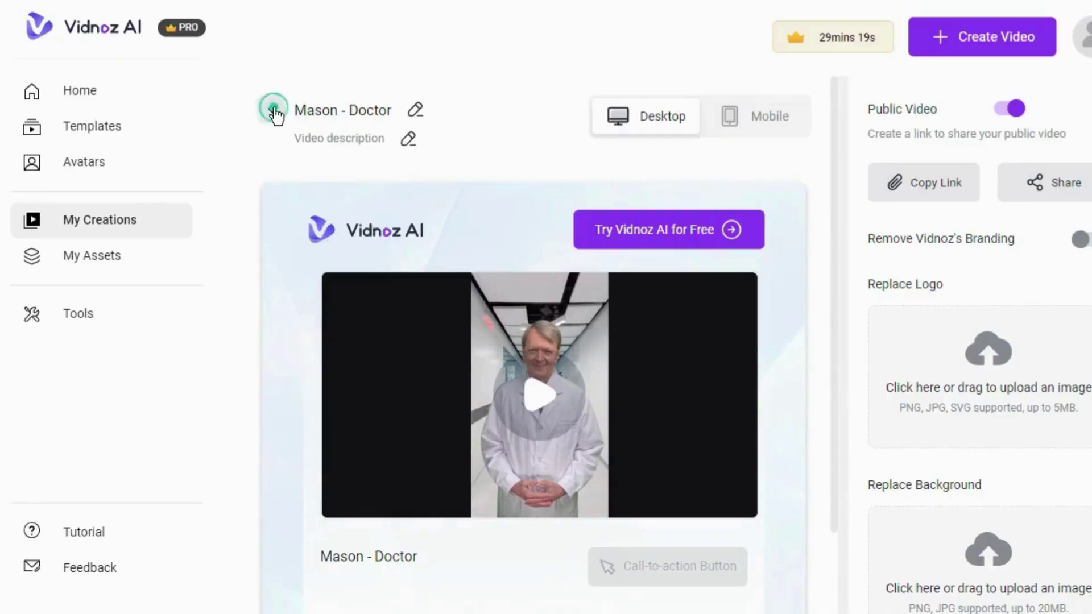
- Download the Mason - Doctor video at 720p from My Creations
click(274, 109)
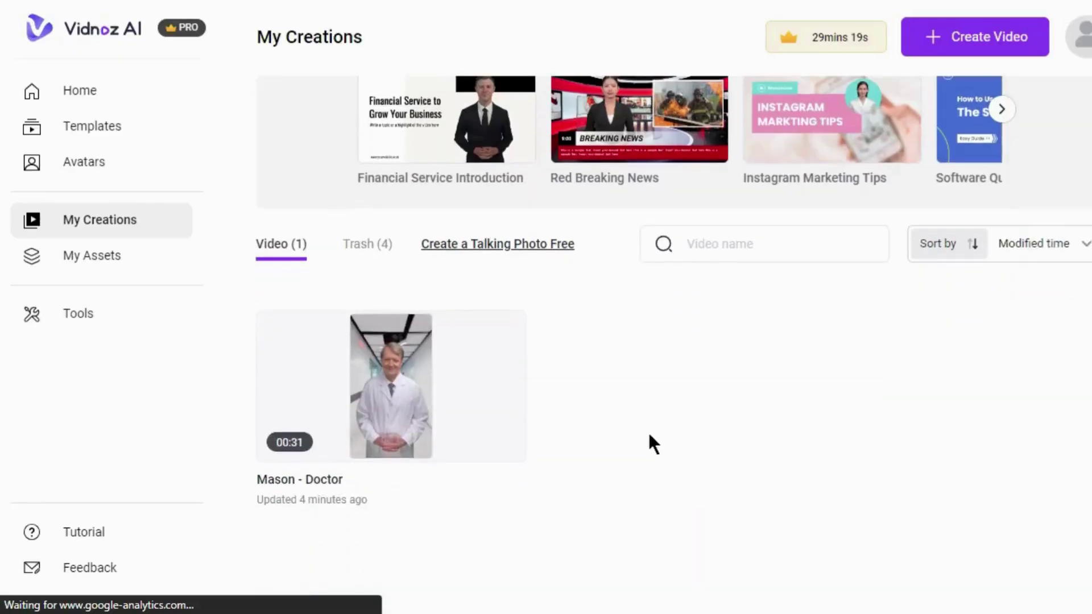
mouse_move(463, 439)
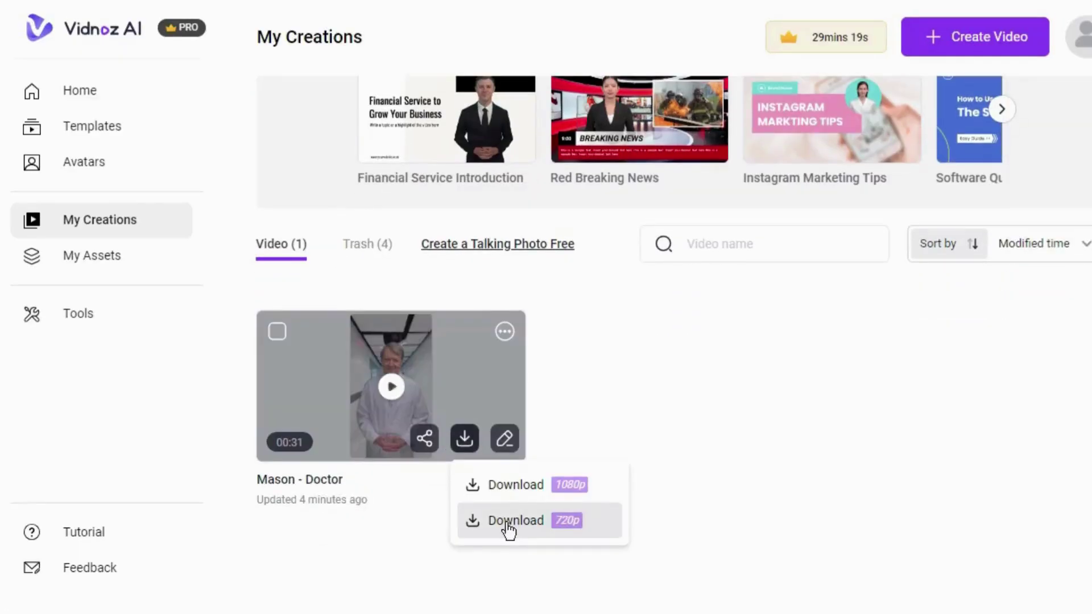
click(533, 525)
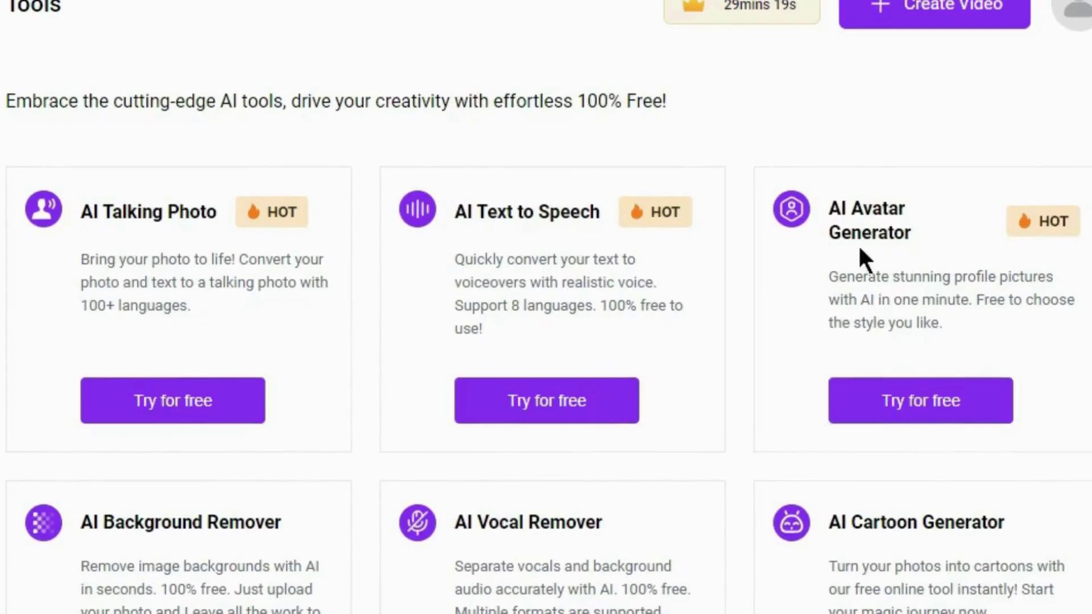
scroll(300, 353, down, 3)
scroll(282, 255, down, 3)
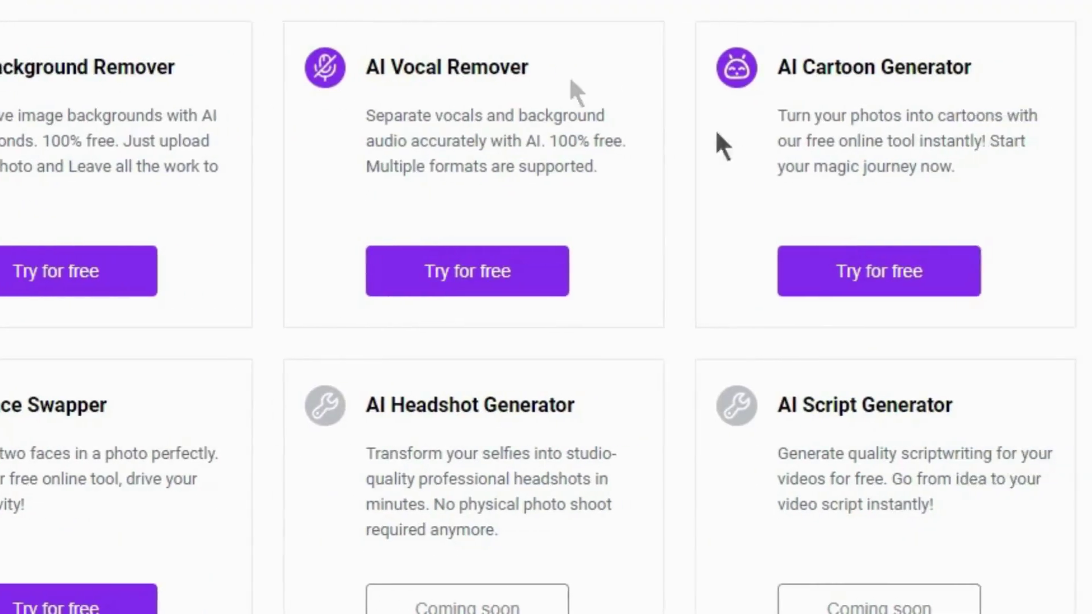
- Browse Vidnoz AI's free AI tools, such as AI Face Swapper, then go to capcut.com
drag(763, 66, 1025, 75)
click(1051, 108)
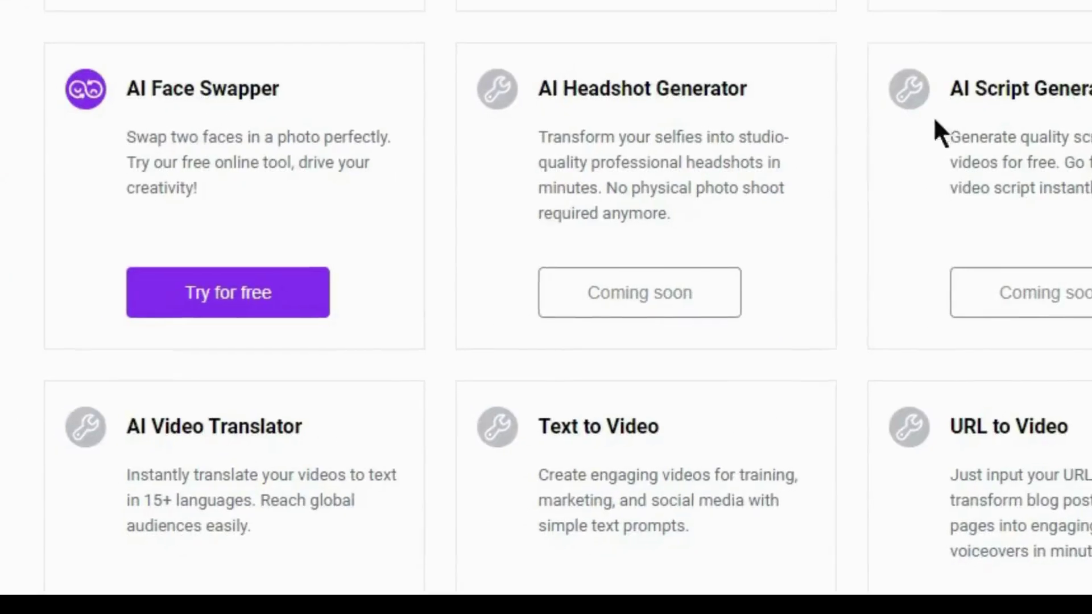
drag(393, 90, 422, 90)
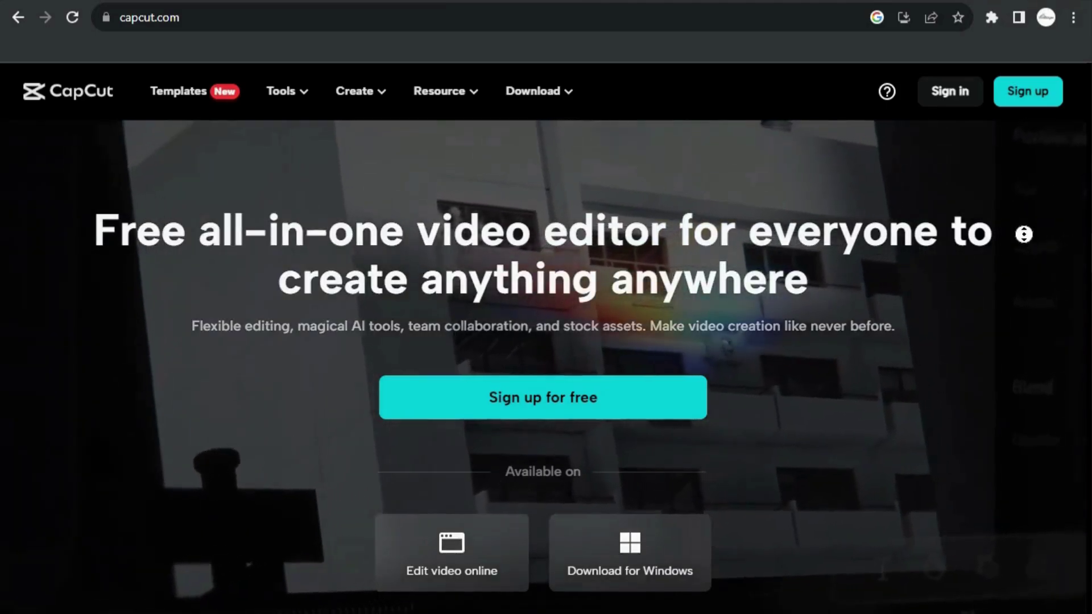
scroll(1024, 237, down, 3)
scroll(1027, 309, down, 4)
scroll(1026, 316, down, 5)
scroll(1025, 320, down, 3)
scroll(1025, 332, down, 3)
scroll(1025, 333, down, 3)
scroll(1026, 339, down, 3)
scroll(1029, 315, down, 3)
scroll(1030, 316, down, 3)
scroll(1032, 319, down, 3)
scroll(1034, 322, down, 3)
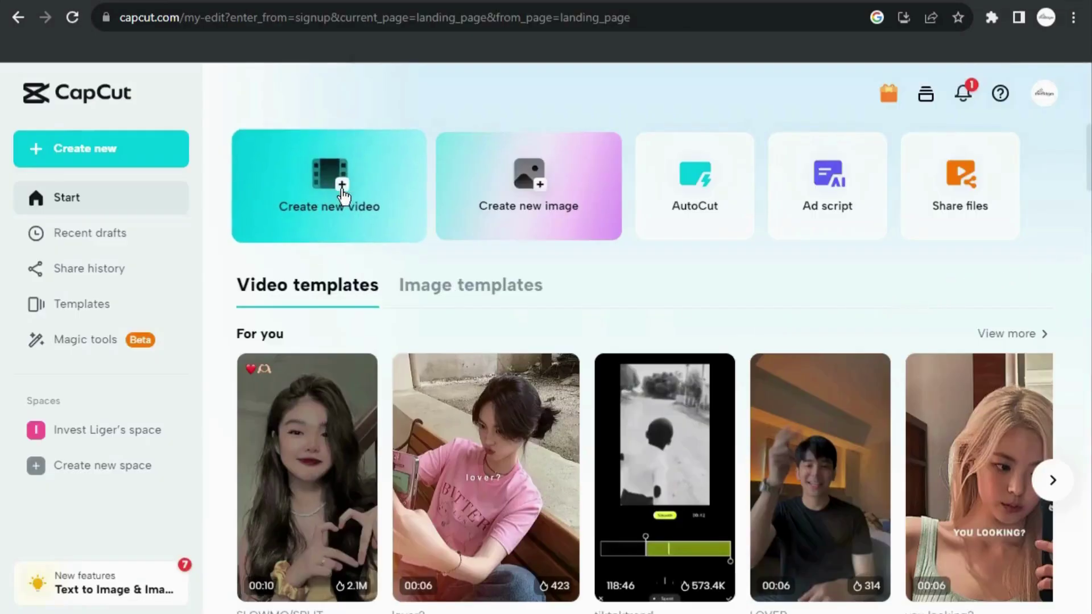
- Create a 9:16 CapCut project, upload the doctor clip from the computer and place it on the timeline
click(342, 195)
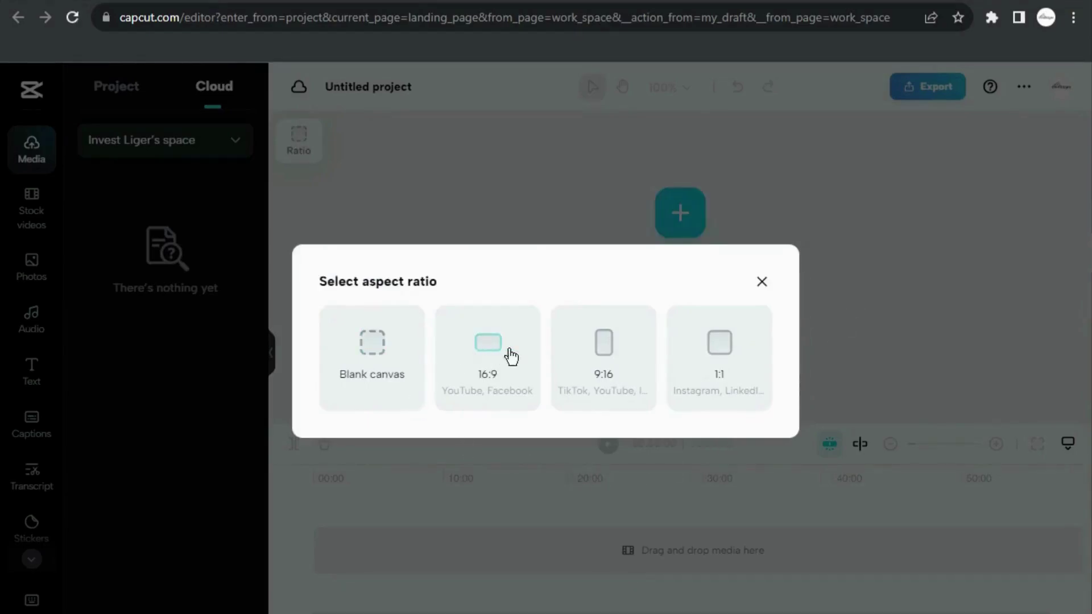
click(644, 389)
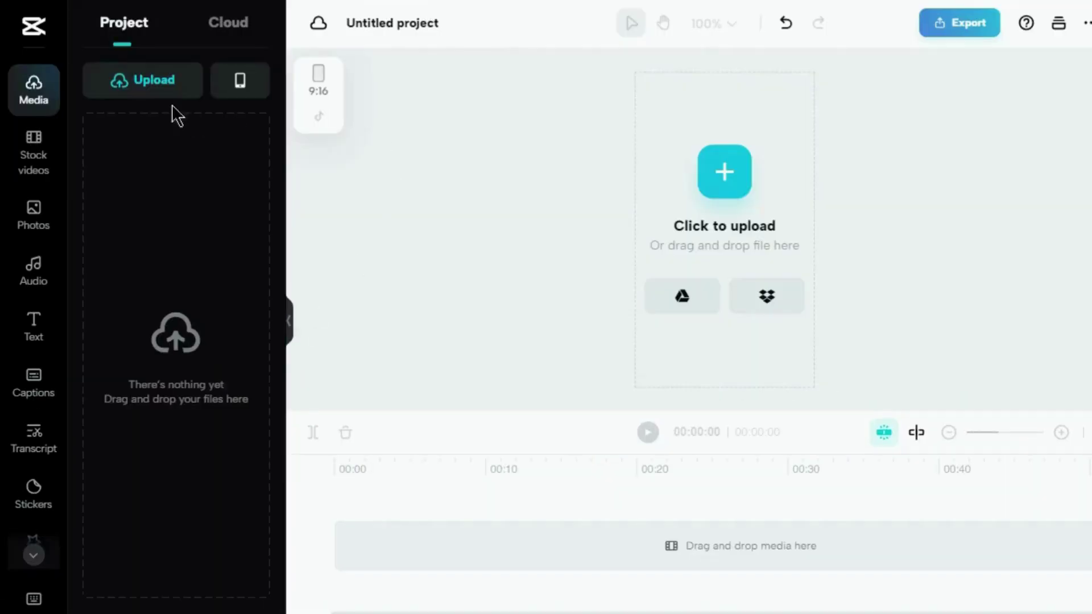
click(166, 100)
click(189, 139)
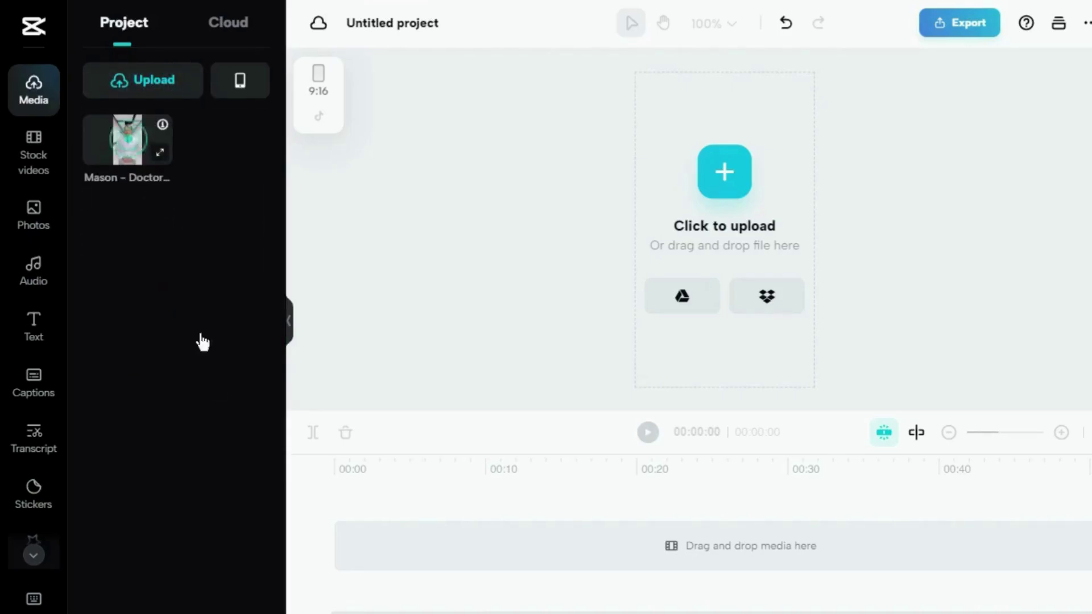
drag(221, 390, 361, 561)
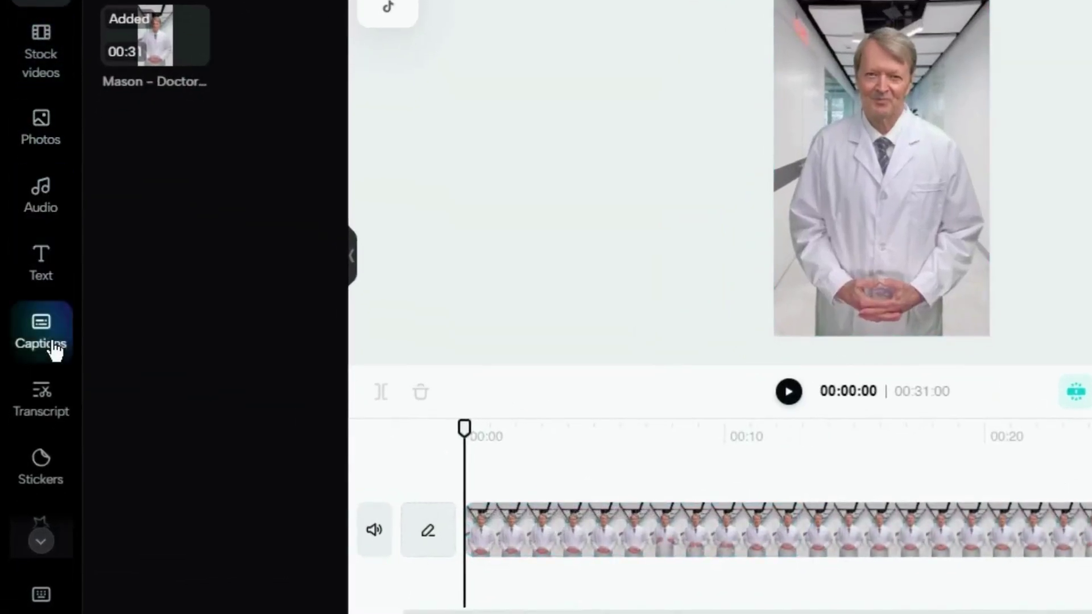
- Generate English (US) auto captions from the doctor's speech
click(52, 346)
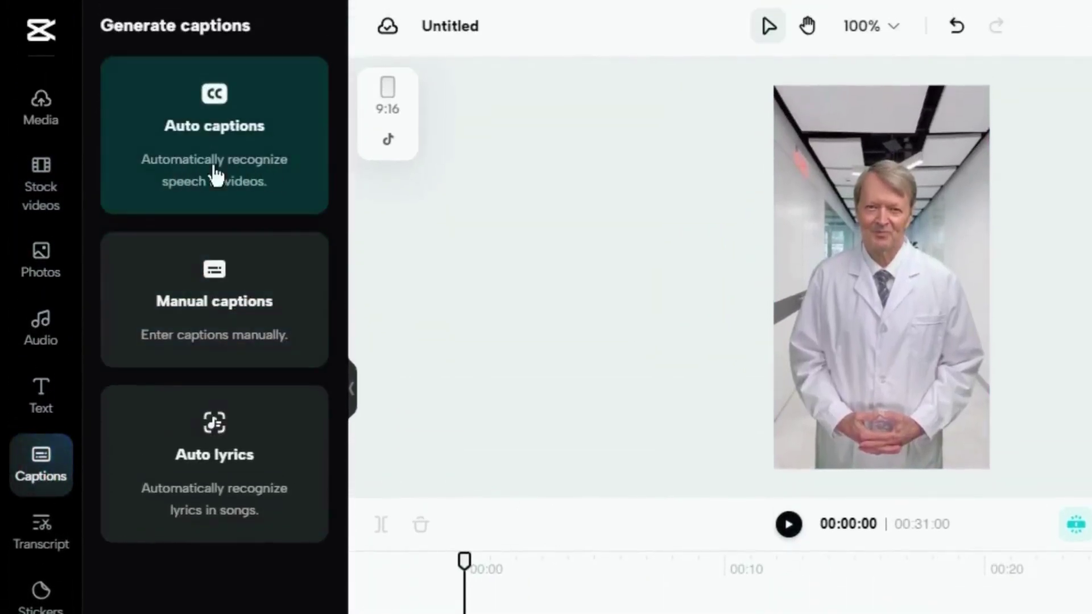
click(213, 181)
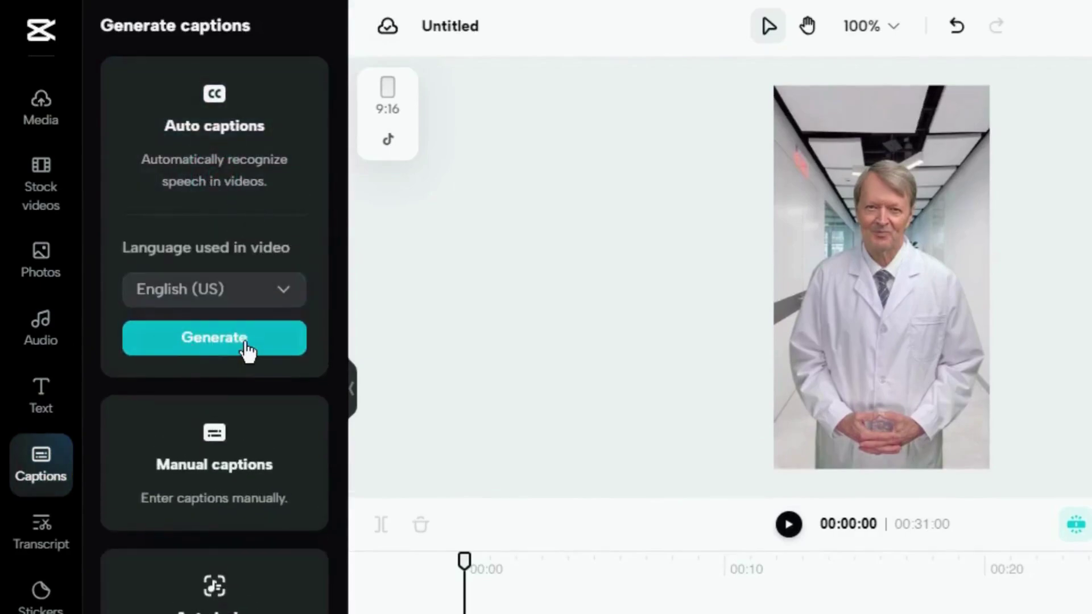
click(208, 341)
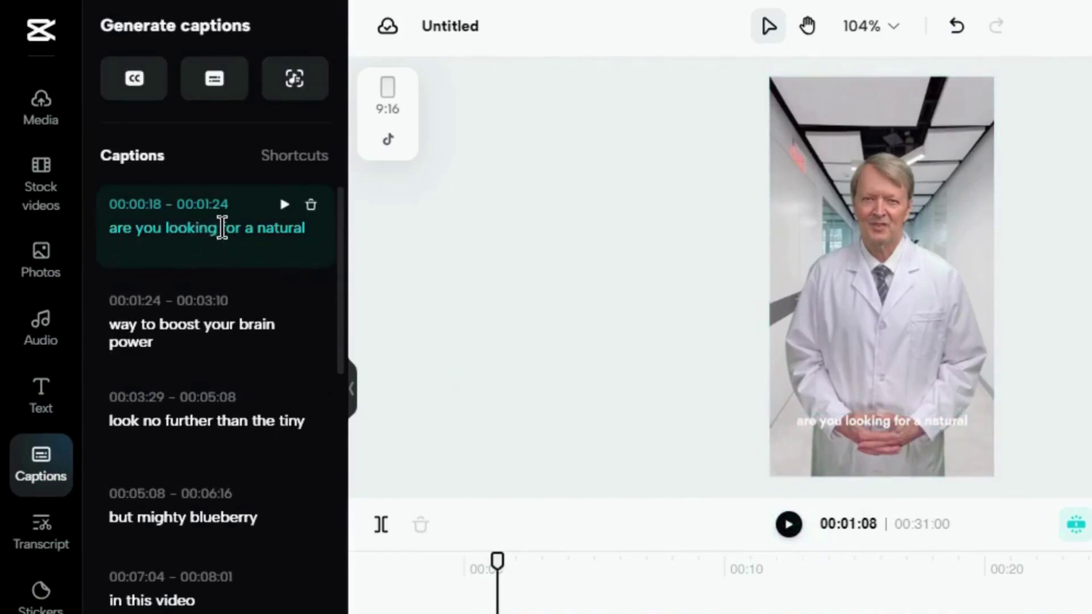
- Split the opening captions into phrases like 'are you looking', 'look no further', 'and memory'
click(240, 247)
key(BackSpace)
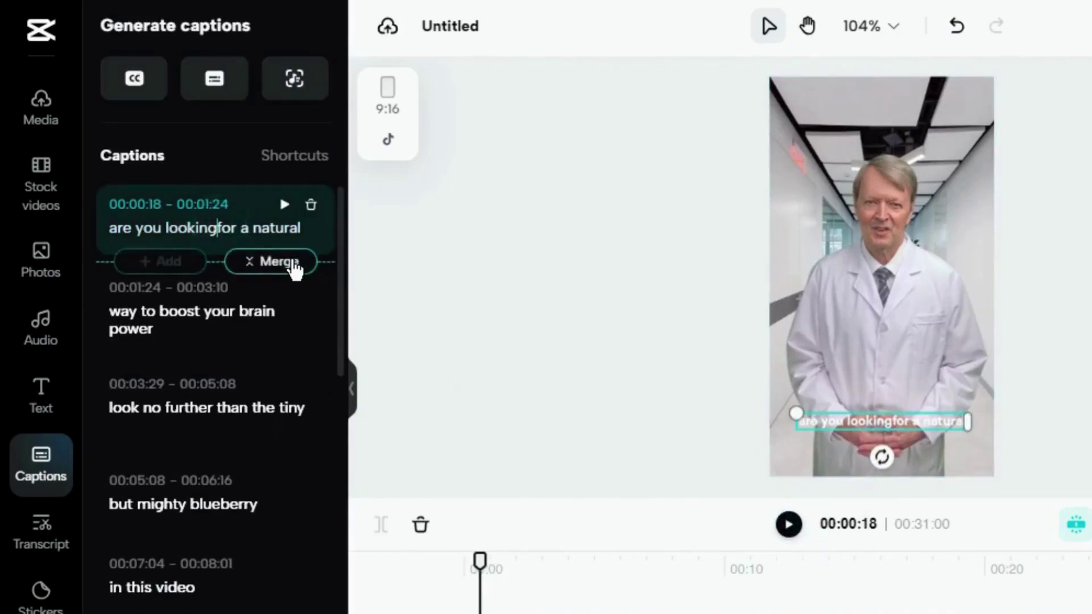
key(Return)
click(201, 390)
key(Return)
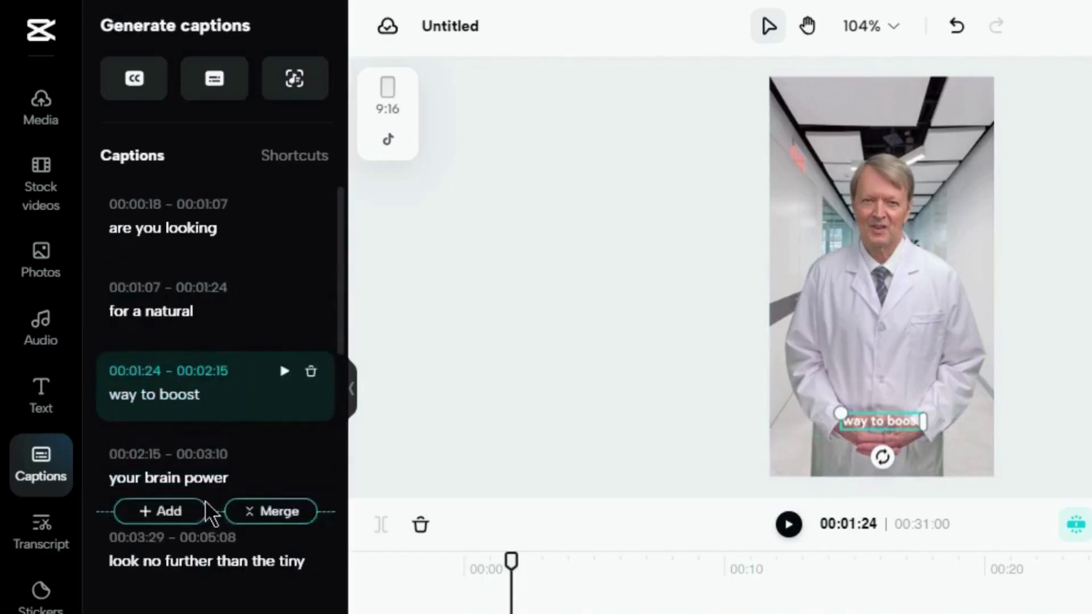
click(284, 560)
key(Return)
scroll(285, 559, down, 3)
click(244, 380)
key(Return)
scroll(244, 381, down, 3)
click(238, 209)
key(Return)
click(244, 299)
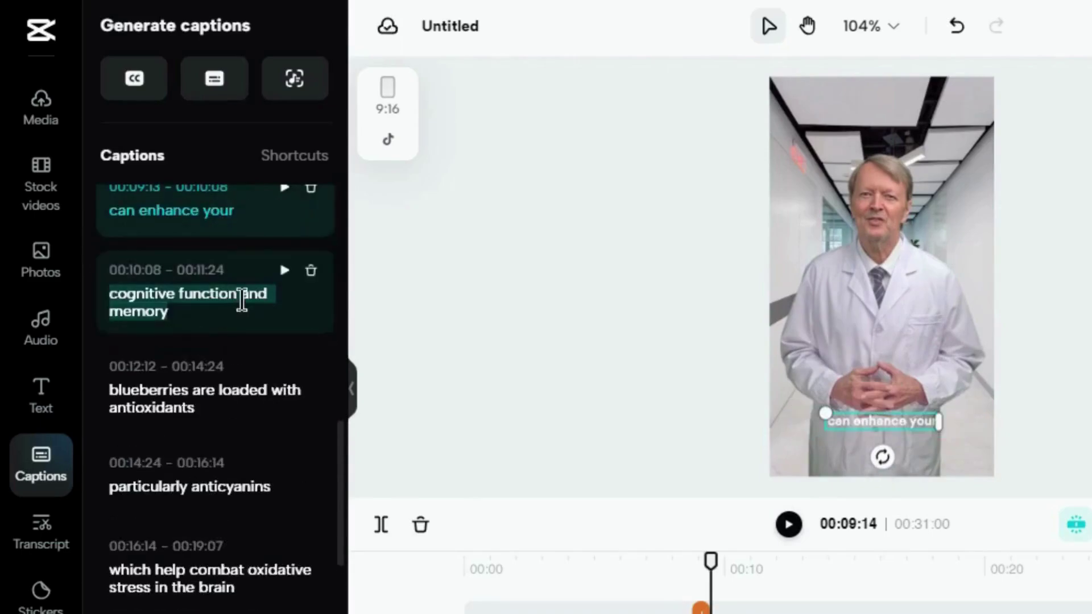
key(Return)
click(315, 463)
click(220, 463)
key(Return)
scroll(224, 460, down, 3)
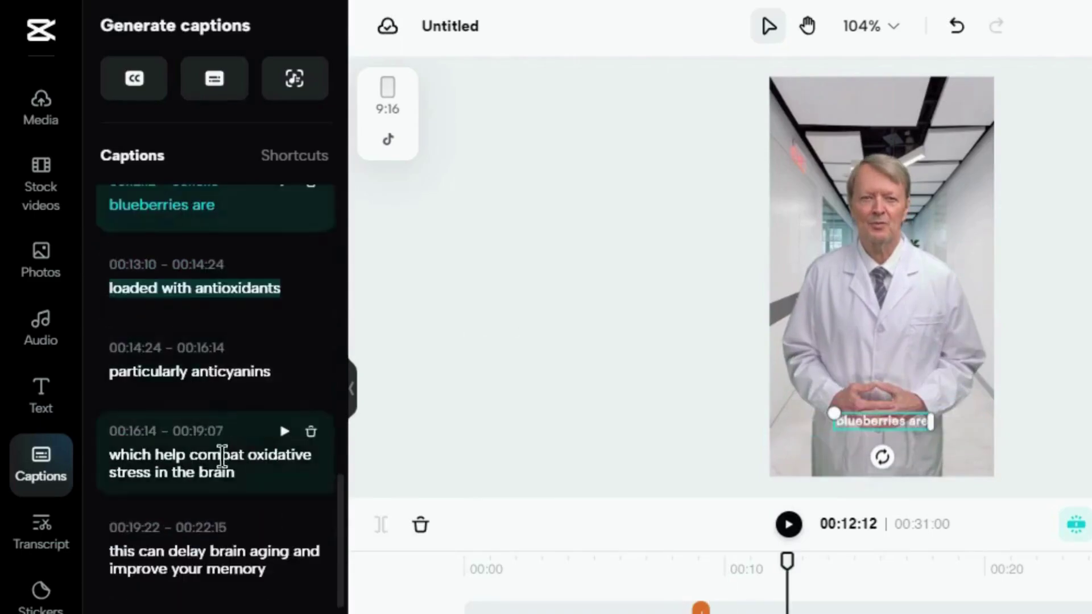
- Split the later captions into phrases like 'oxidative stress', 'in the brain', 'for better mental clarity'
click(222, 461)
key(Return)
click(202, 537)
key(Return)
scroll(213, 460, down, 3)
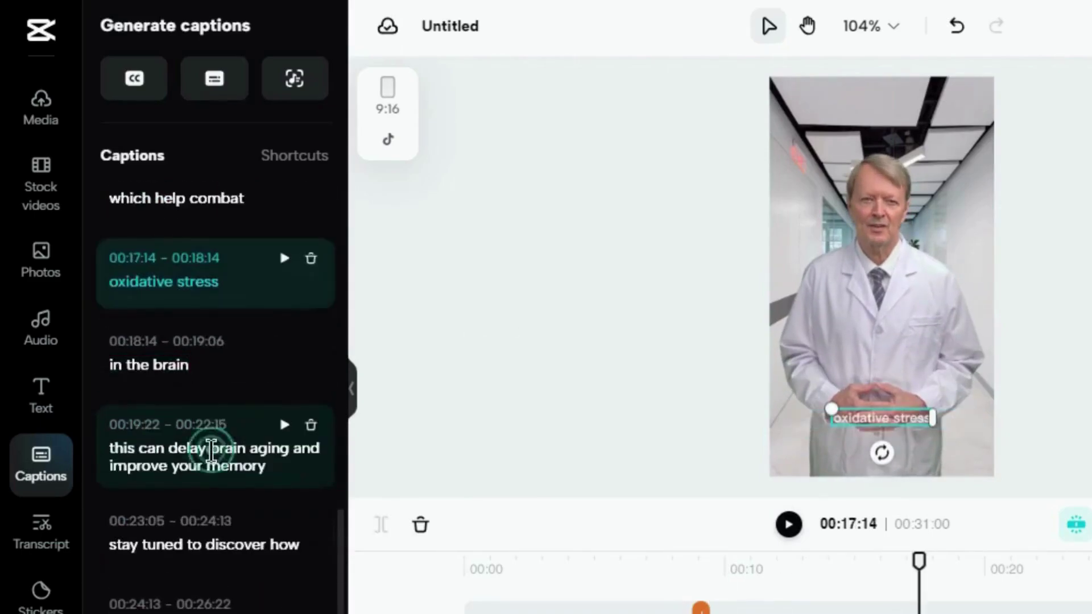
click(213, 447)
key(Return)
click(217, 533)
key(Return)
scroll(217, 512, down, 3)
click(201, 442)
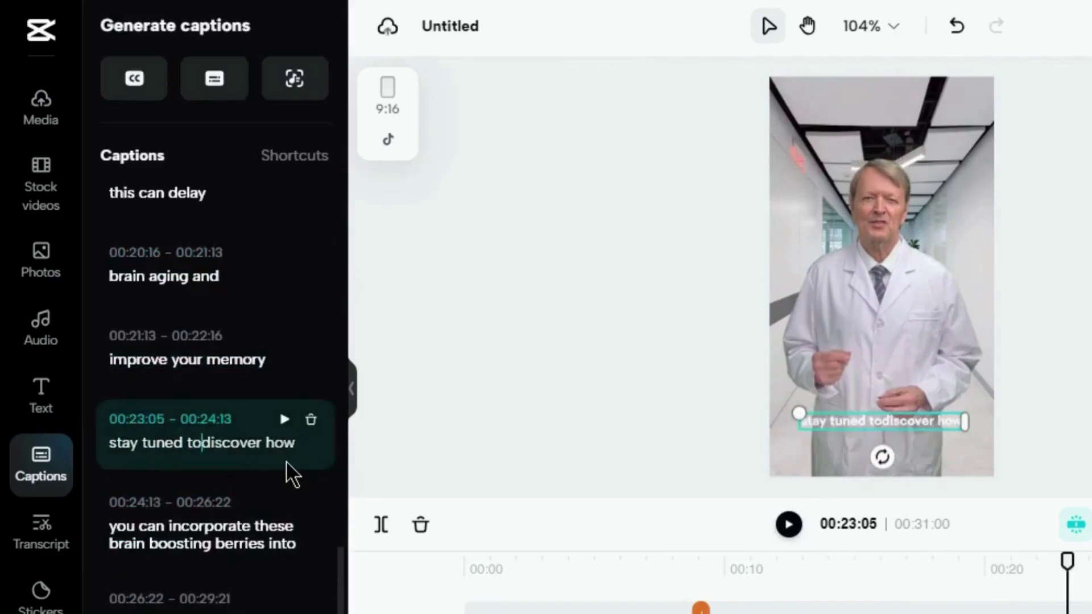
key(Return)
scroll(290, 472, down, 3)
click(253, 450)
key(Return)
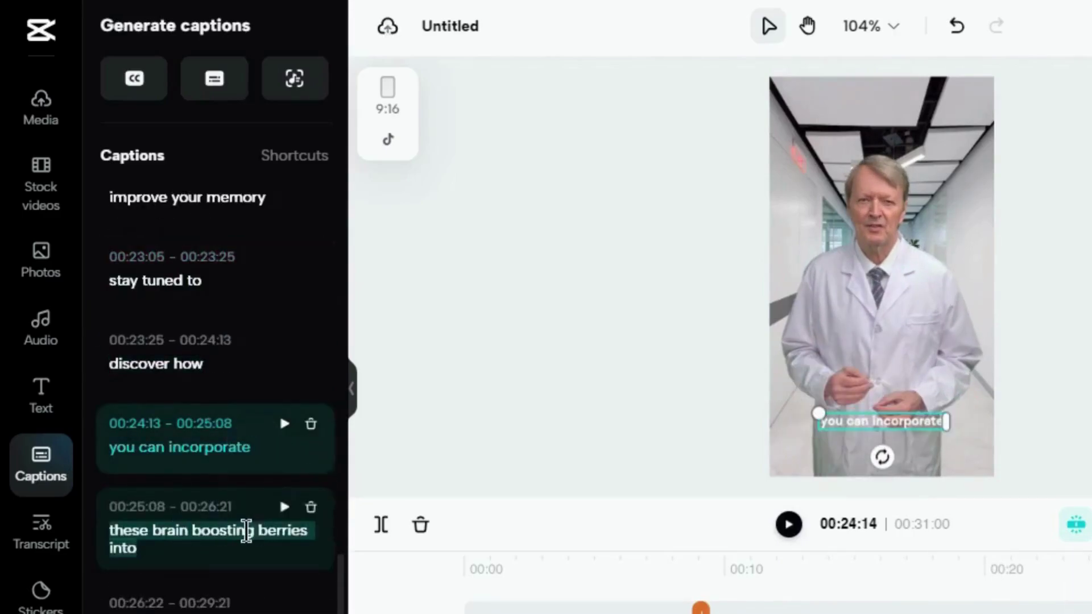
key(Return)
scroll(273, 479, down, 3)
click(211, 541)
key(Return)
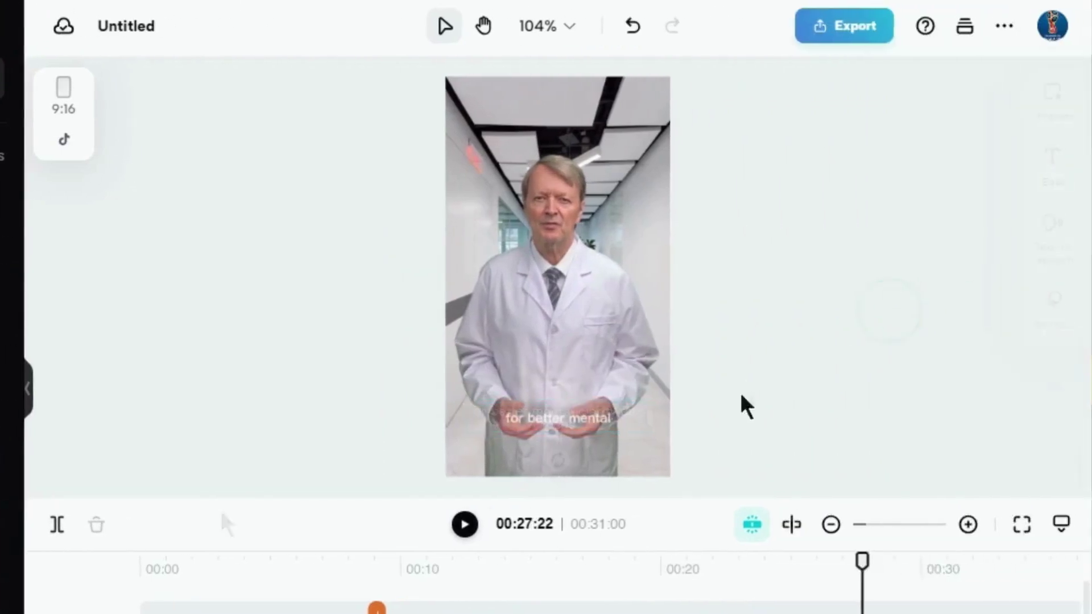
- Move the captions up and give them the purple preset, bold Alluring-Regular font and uppercase
drag(570, 419, 569, 311)
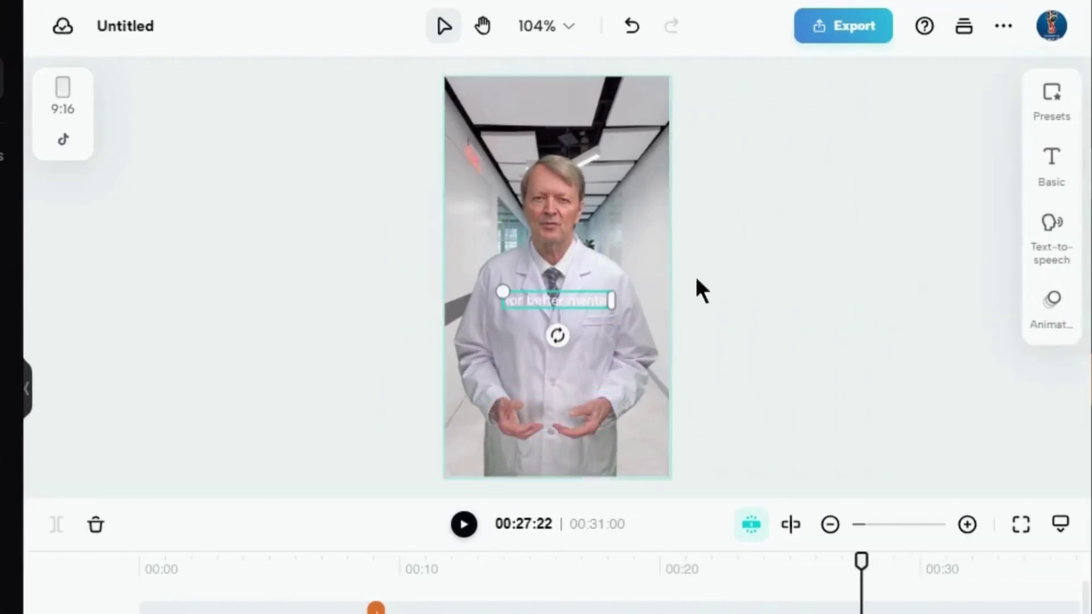
click(1047, 118)
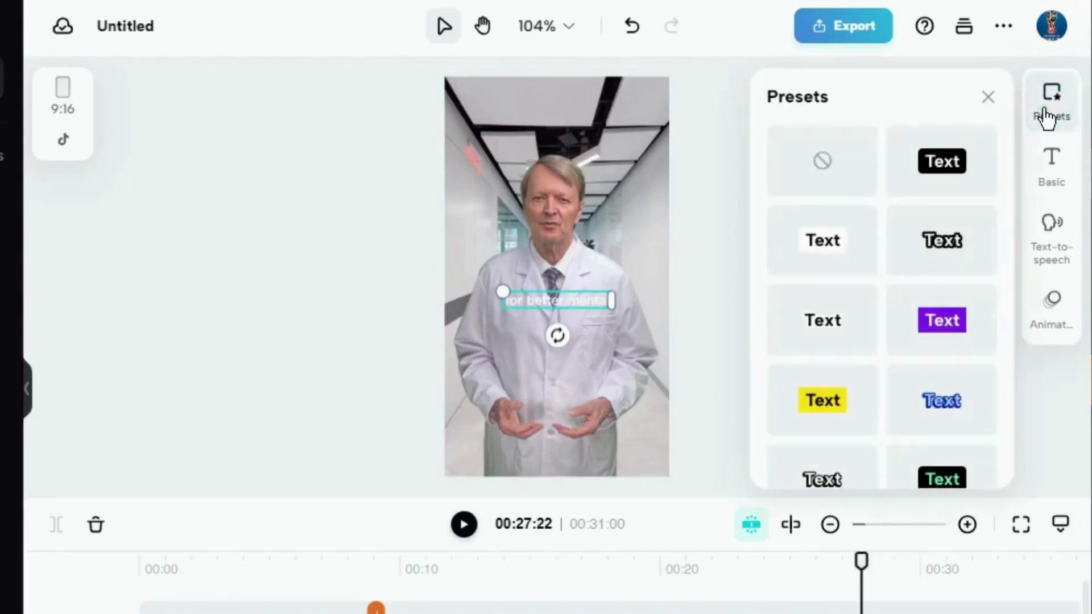
click(1053, 175)
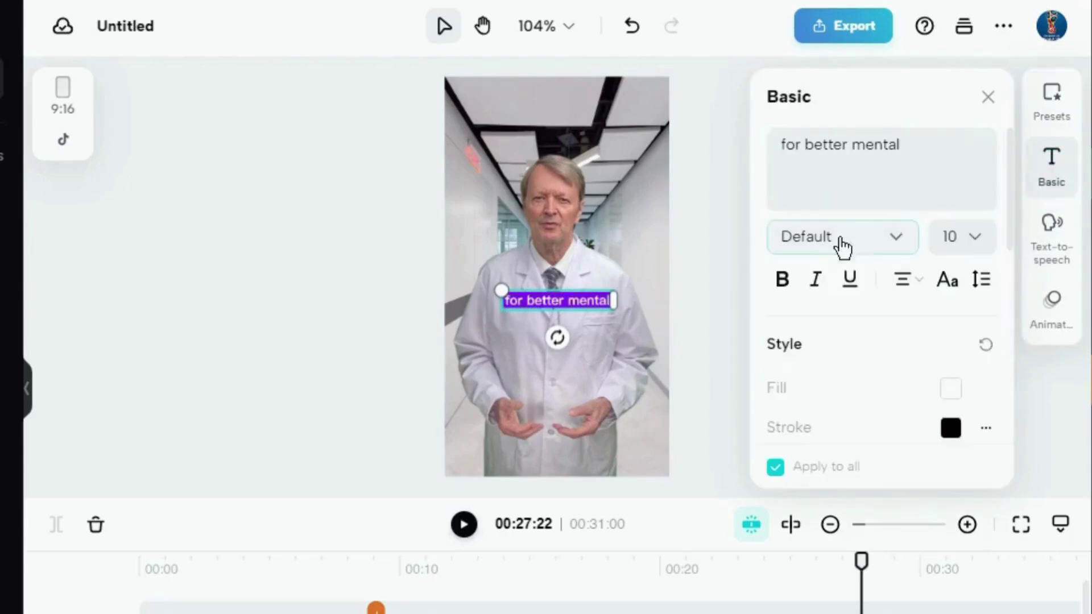
click(894, 244)
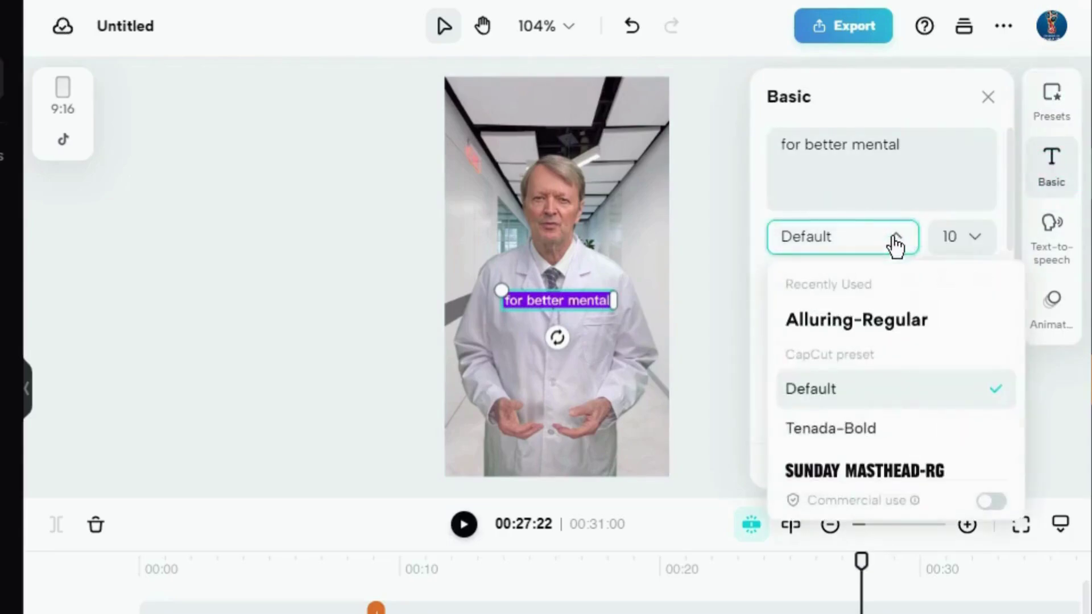
click(865, 330)
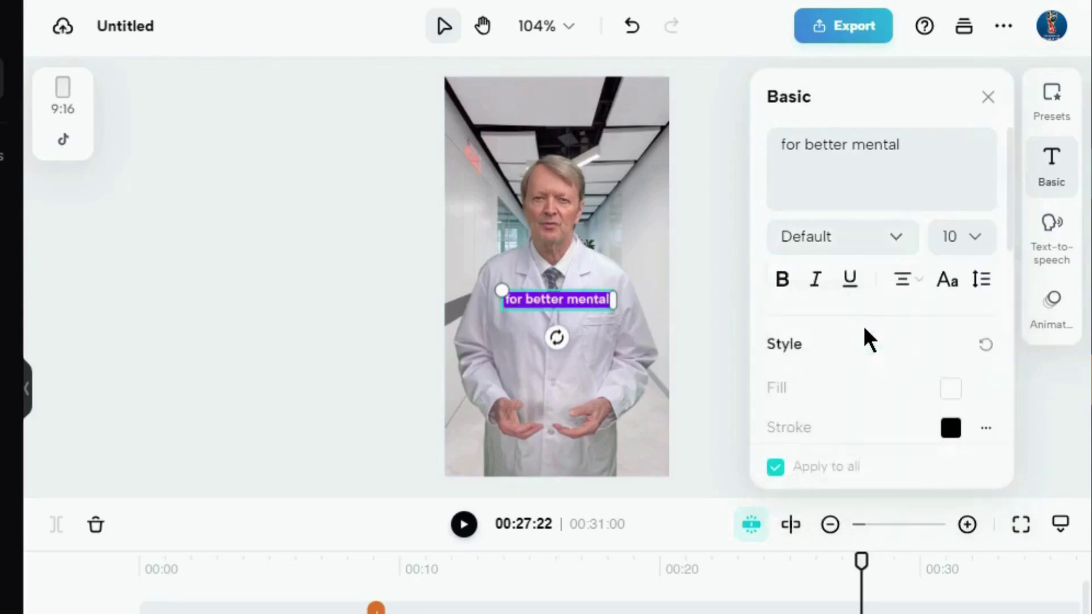
click(783, 289)
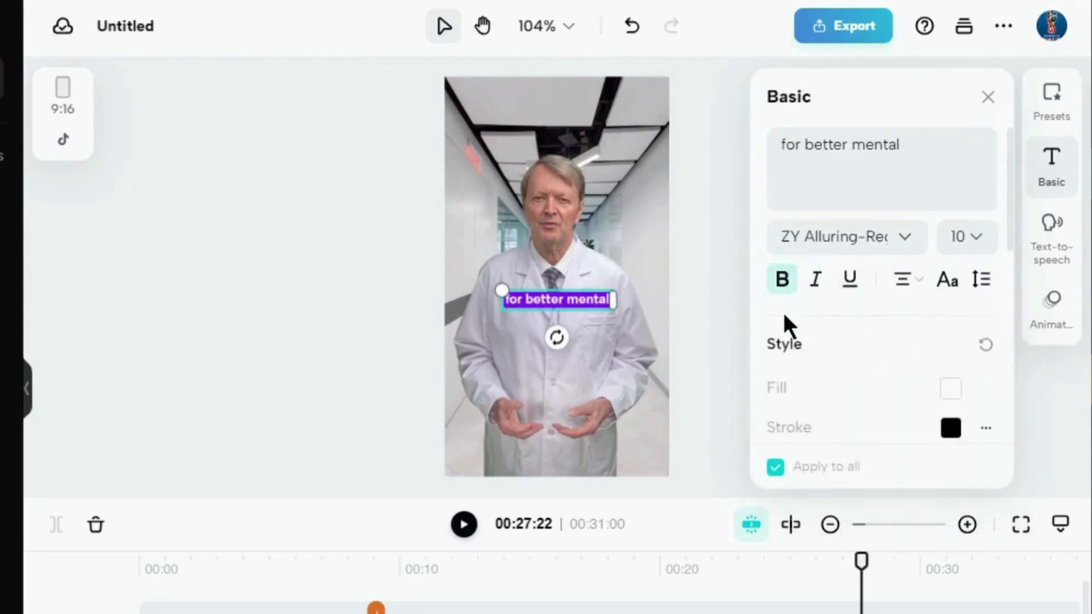
click(948, 278)
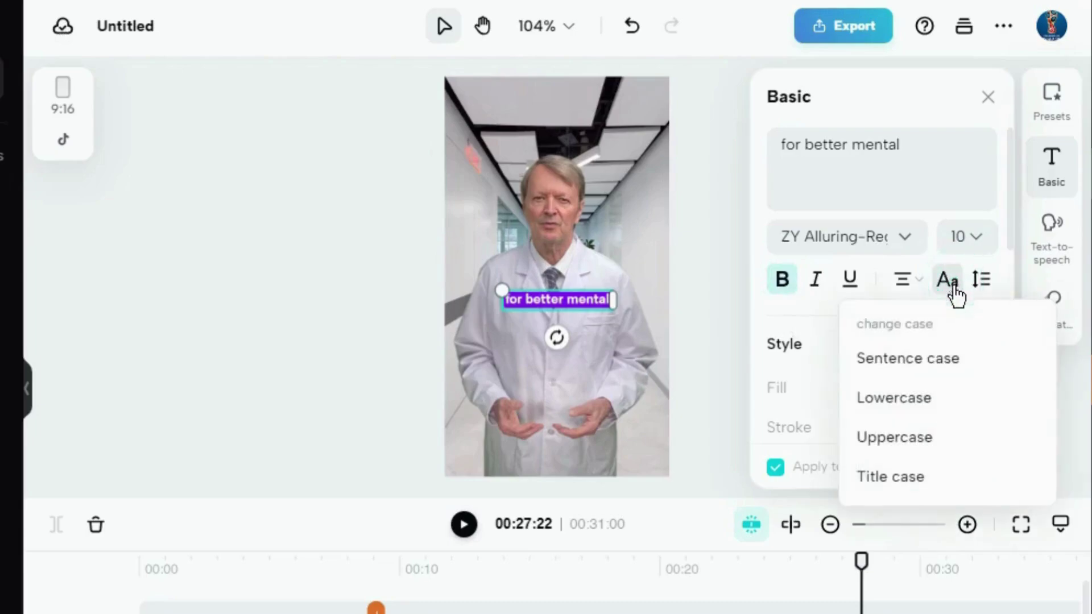
click(884, 439)
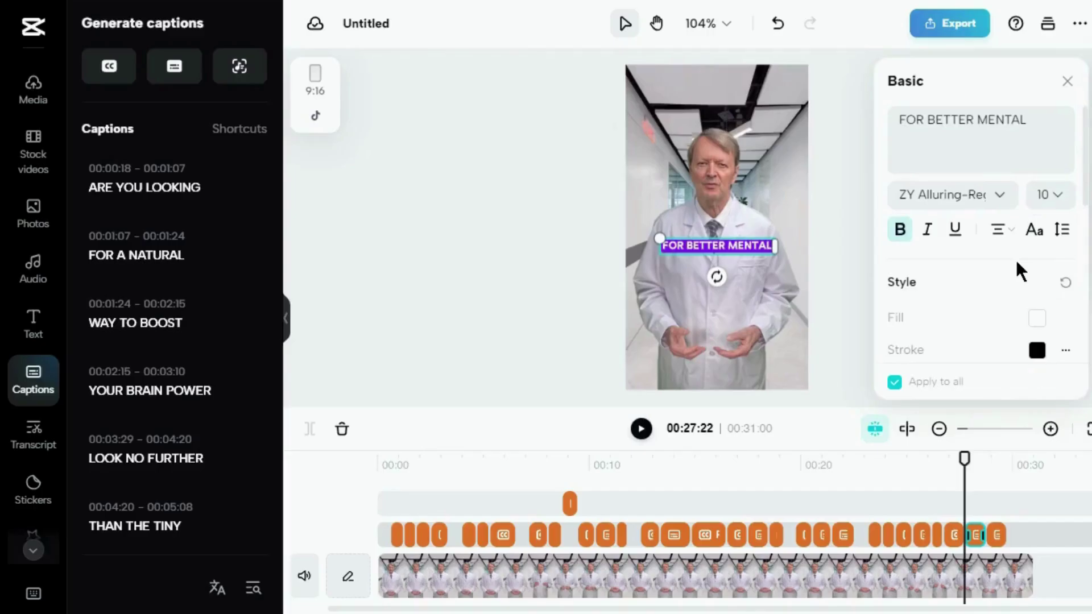
- Add the TV On opening effect from Effects at the very start of the timeline
click(849, 237)
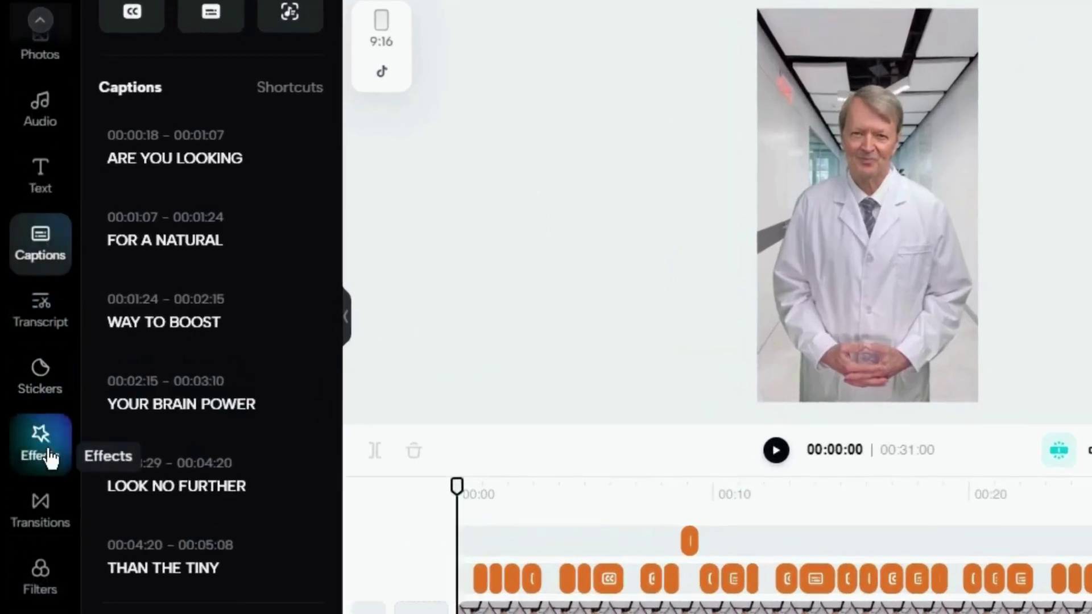
click(50, 458)
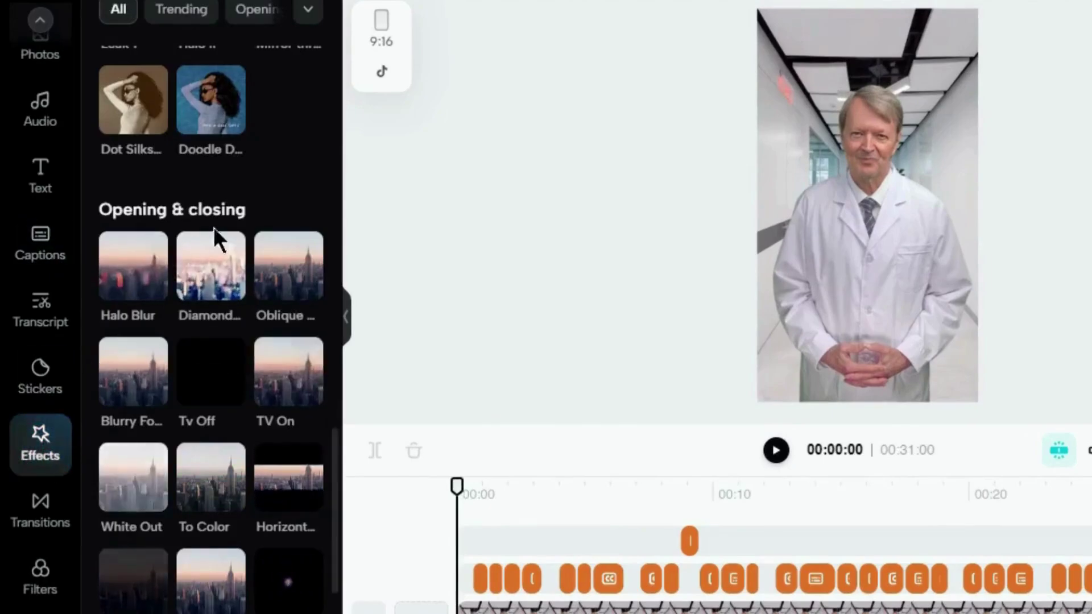
scroll(213, 227, down, 3)
scroll(236, 231, up, 3)
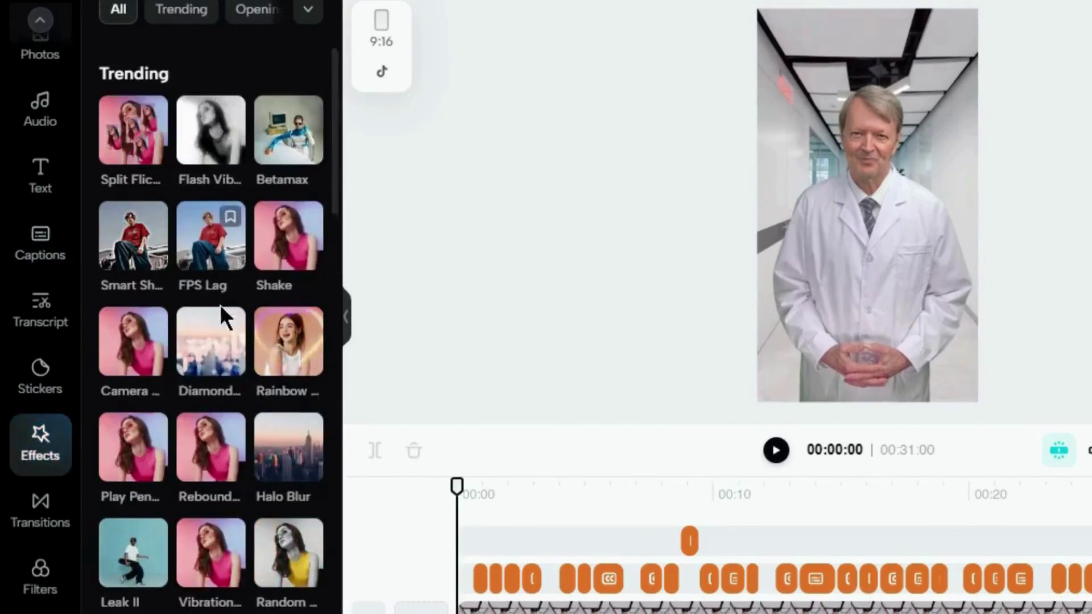
scroll(209, 494, down, 5)
scroll(211, 467, down, 5)
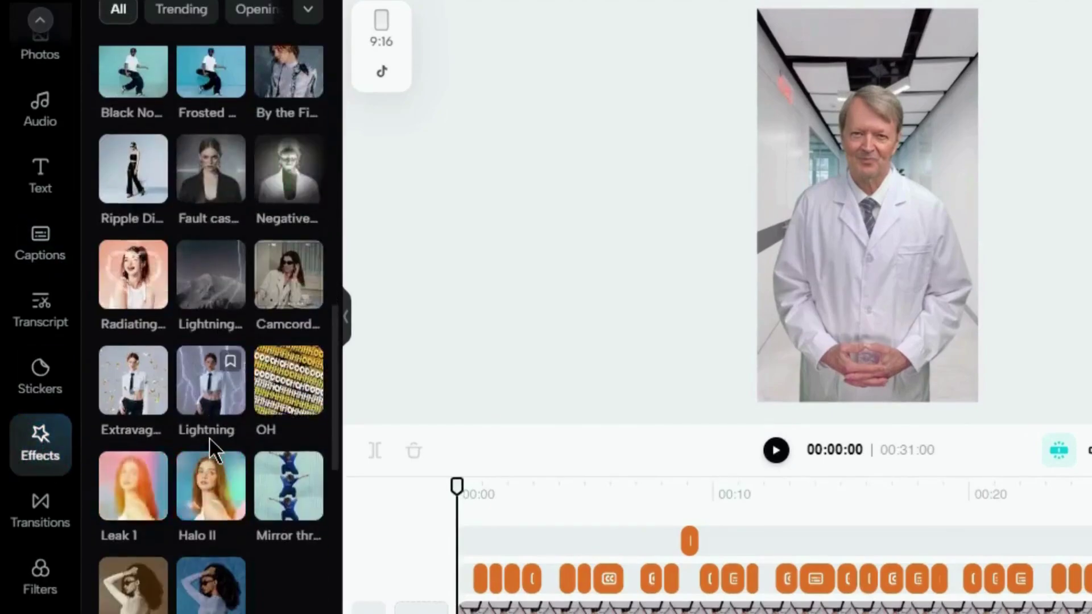
scroll(209, 438, down, 2)
scroll(246, 392, down, 3)
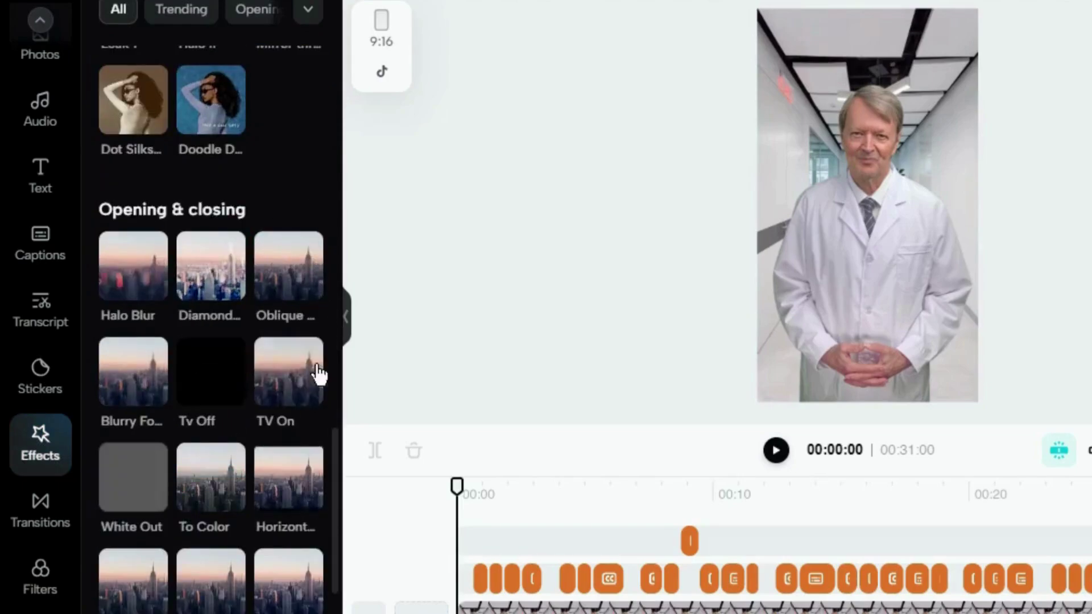
click(288, 391)
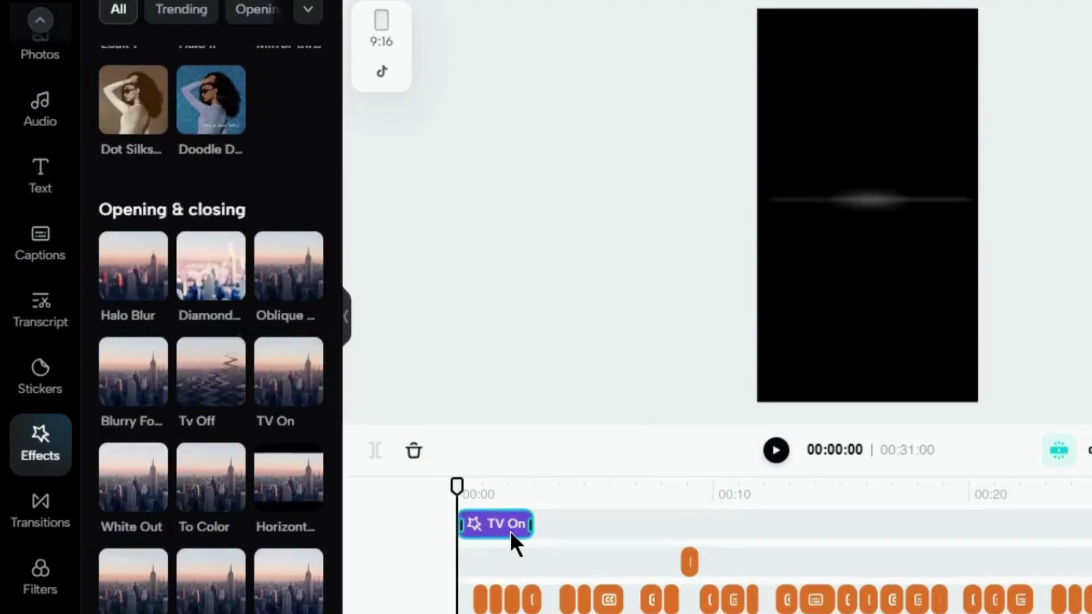
- Trim the TV On effect to about one second and preview the opening
drag(524, 525, 483, 533)
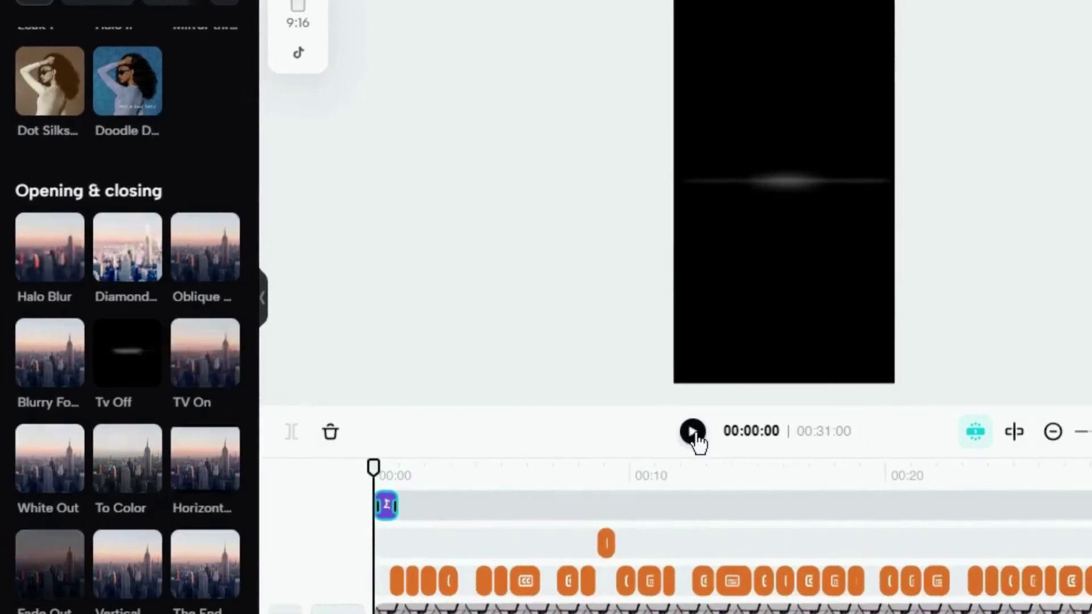
click(693, 432)
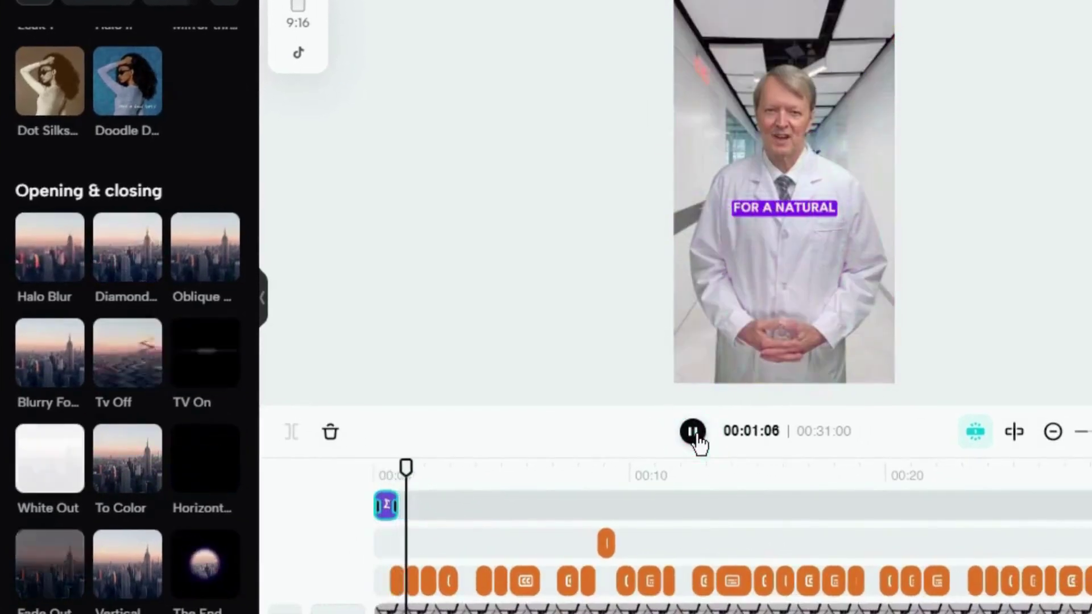
click(693, 432)
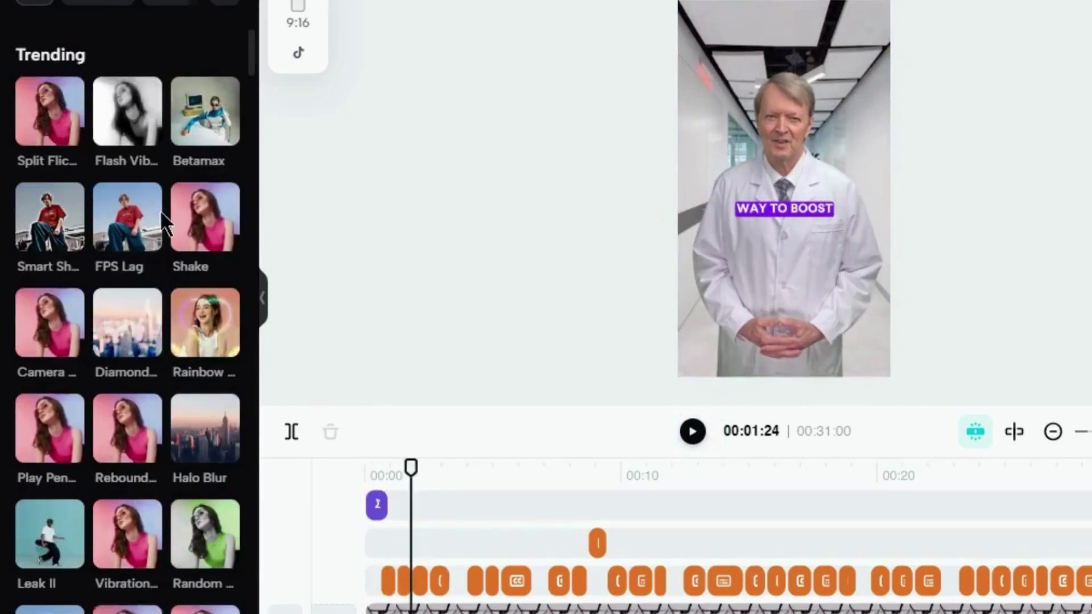
scroll(130, 269, down, 3)
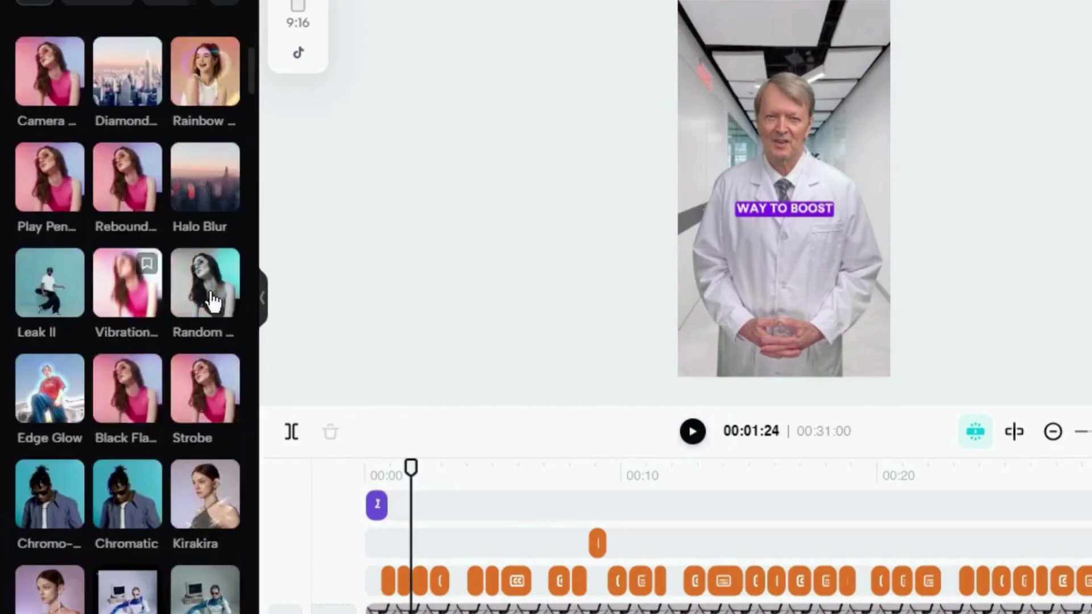
- Put a Rebound Swing effect on its own track, stretched to the video's end
click(117, 197)
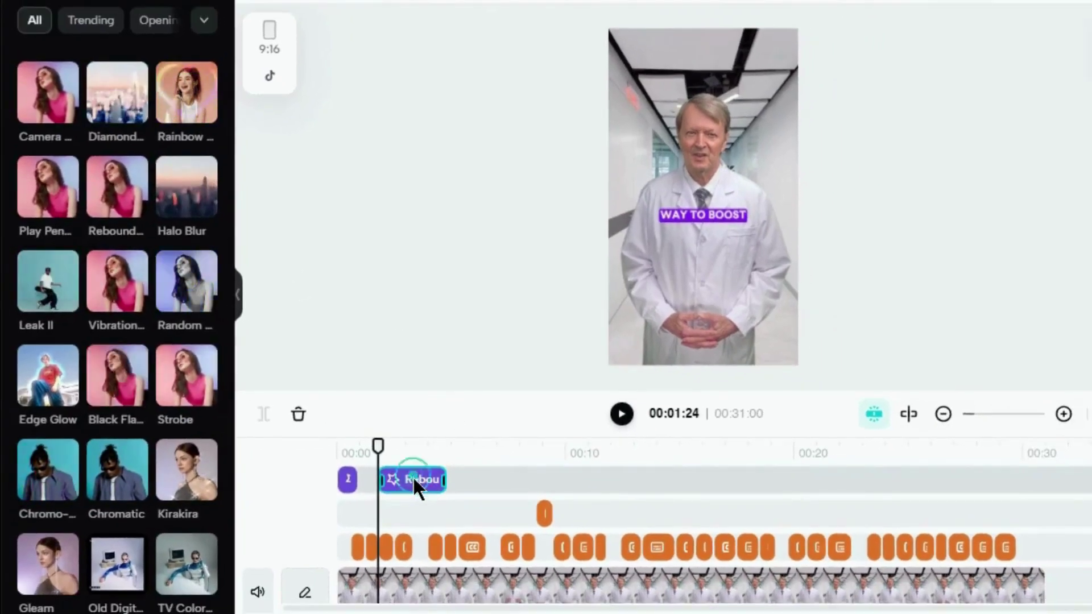
drag(412, 475, 381, 555)
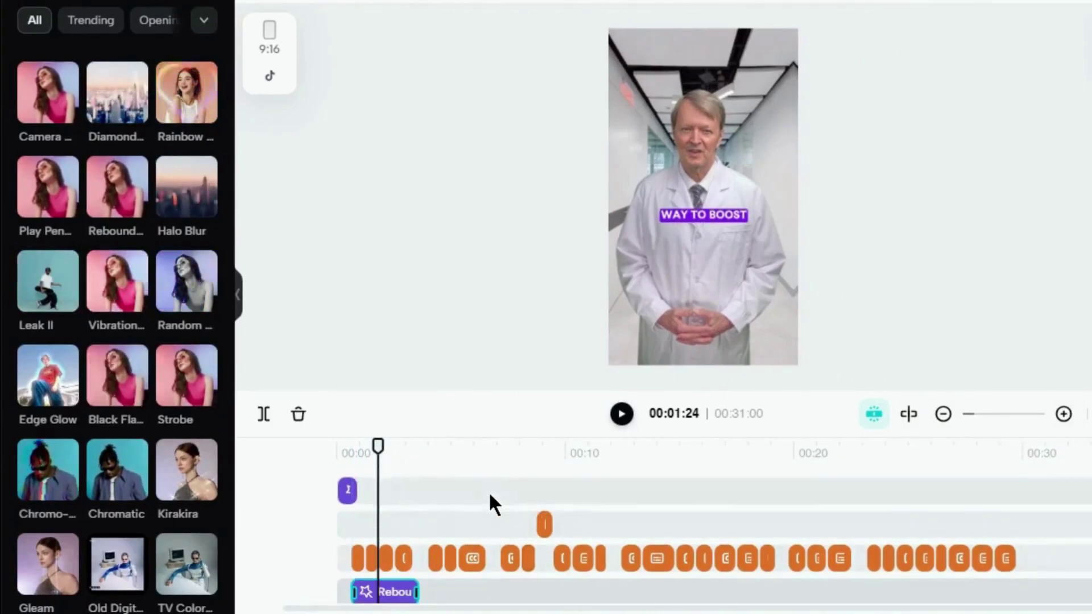
scroll(489, 491, down, 2)
drag(416, 519, 1043, 520)
scroll(276, 470, up, 2)
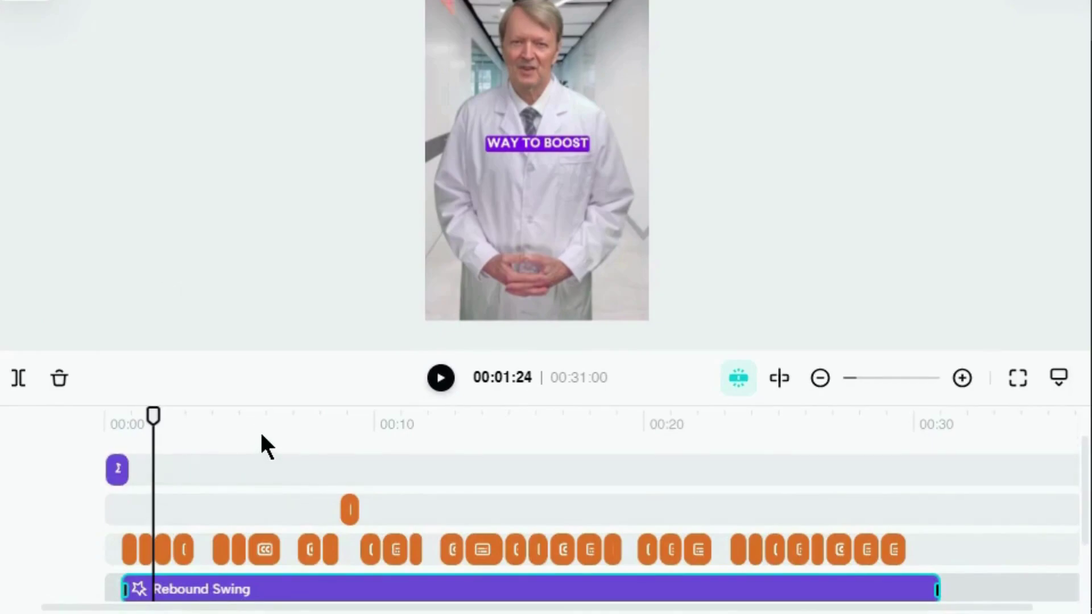
scroll(804, 500, down, 2)
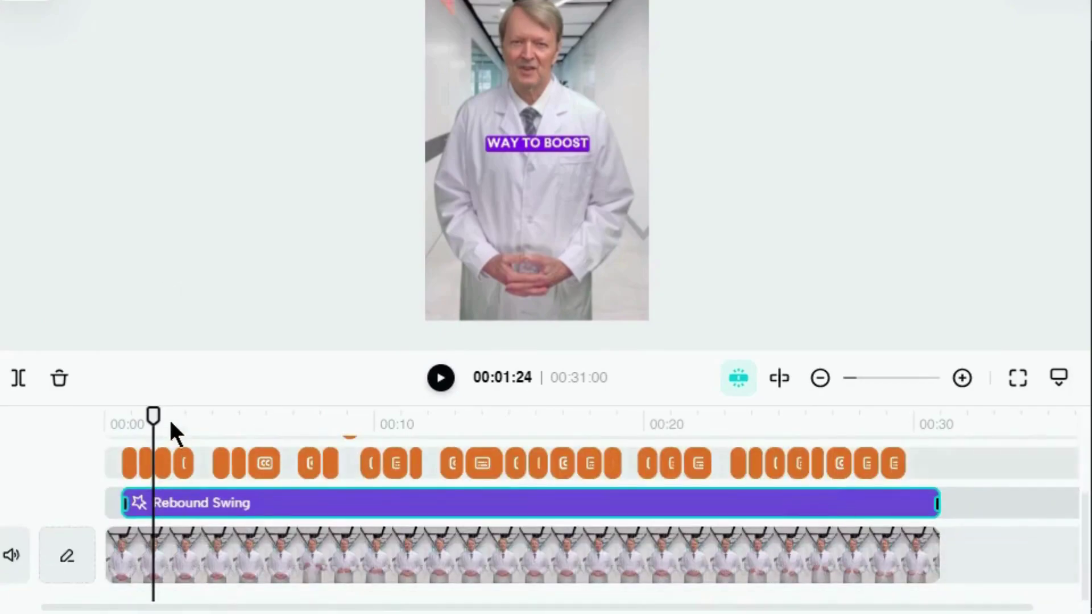
mouse_move(153, 416)
mouse_down()
mouse_move(171, 420)
mouse_move(157, 418)
mouse_up()
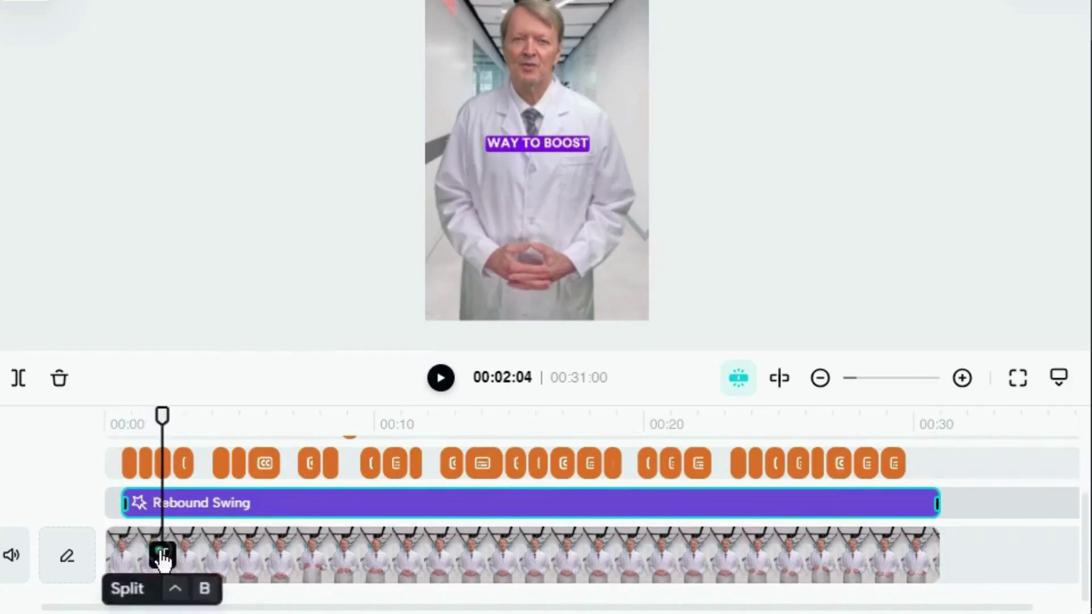
- Split the doctor clip at eight caption breaks, from just after two seconds to near the end
click(160, 550)
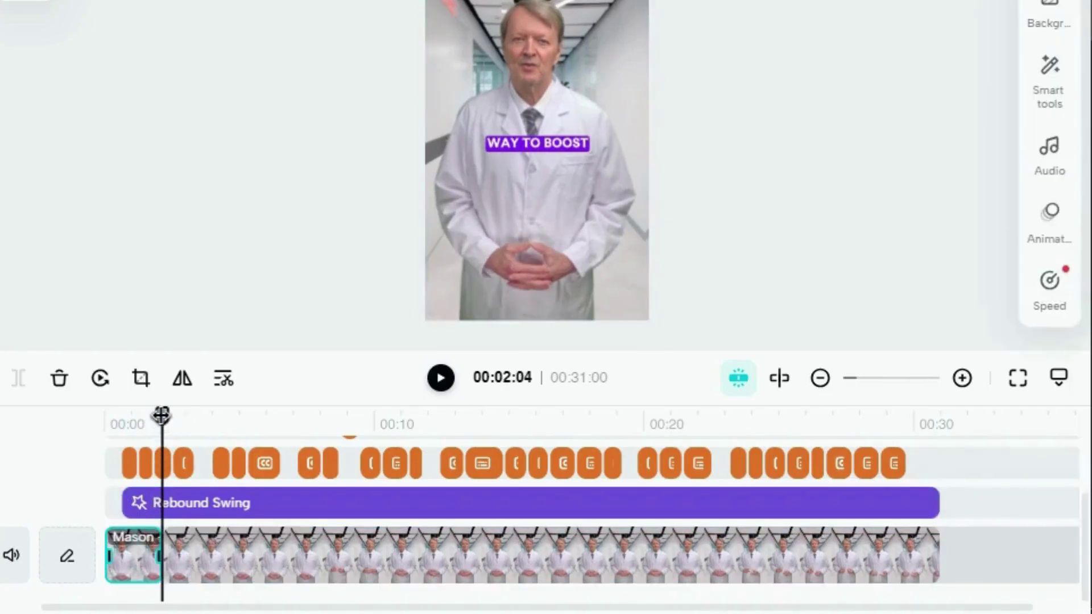
mouse_move(162, 416)
mouse_down()
mouse_move(546, 418)
mouse_move(615, 429)
mouse_move(636, 419)
mouse_move(836, 417)
mouse_up()
click(230, 559)
click(308, 555)
click(379, 555)
click(463, 555)
click(546, 556)
click(636, 555)
click(726, 555)
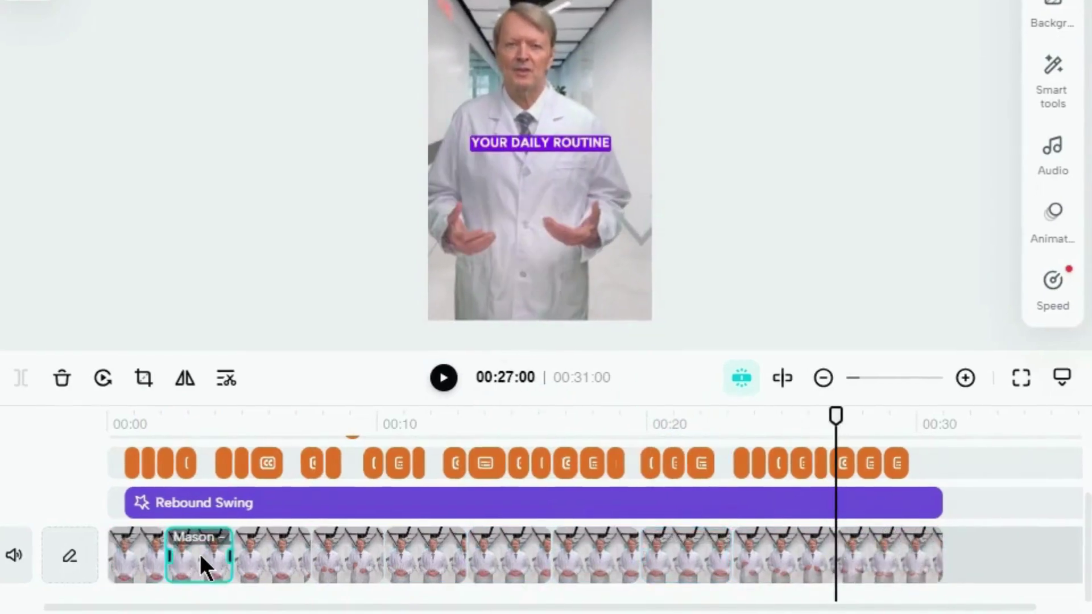
- Enlarge the second clip segment and move the doctor upward in frame
click(559, 245)
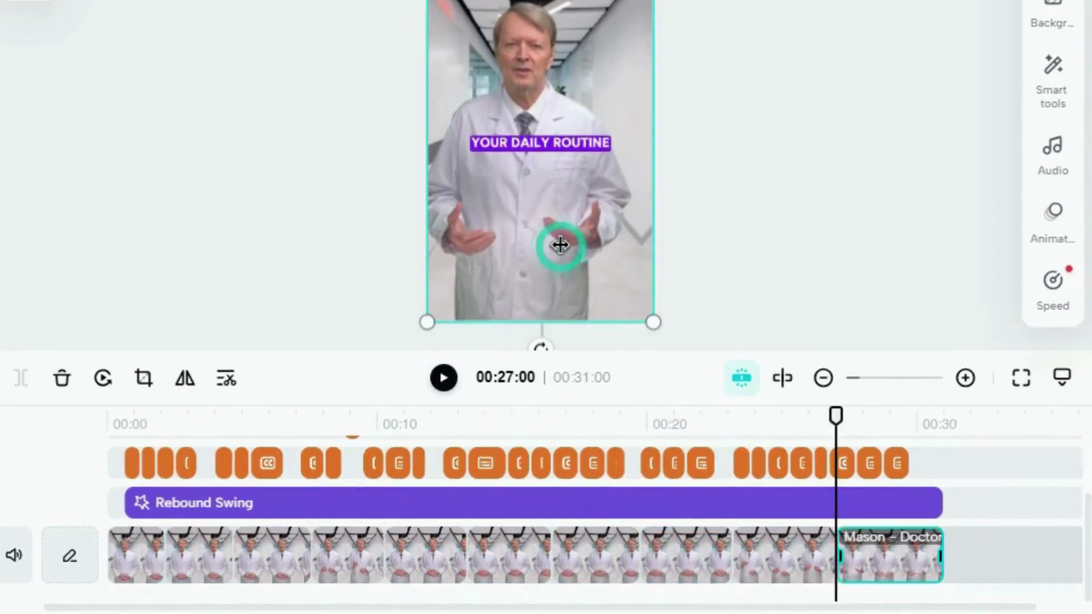
click(197, 555)
click(198, 424)
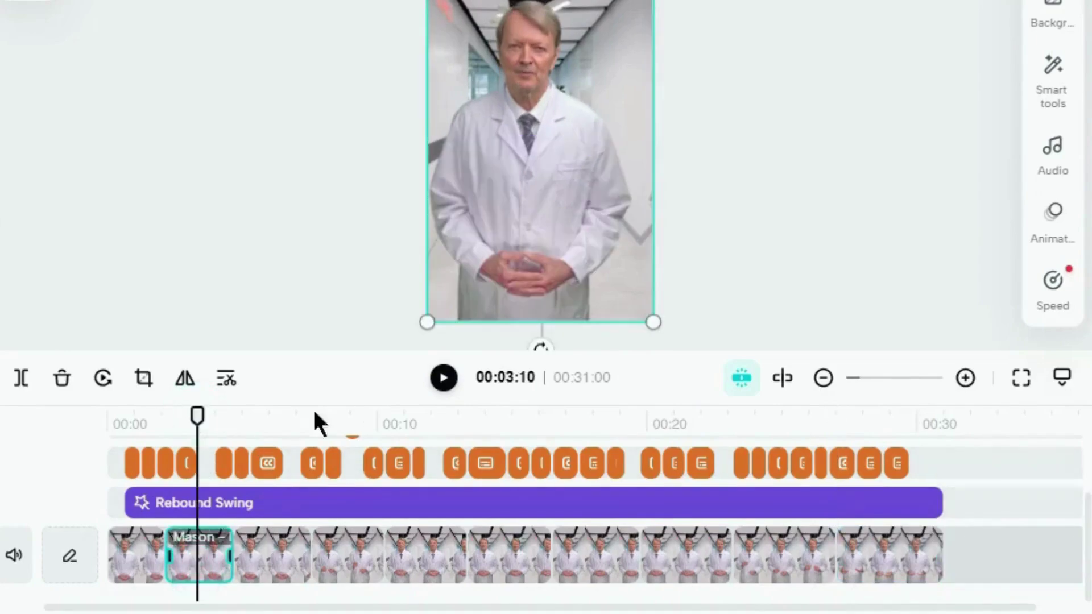
drag(654, 322, 724, 395)
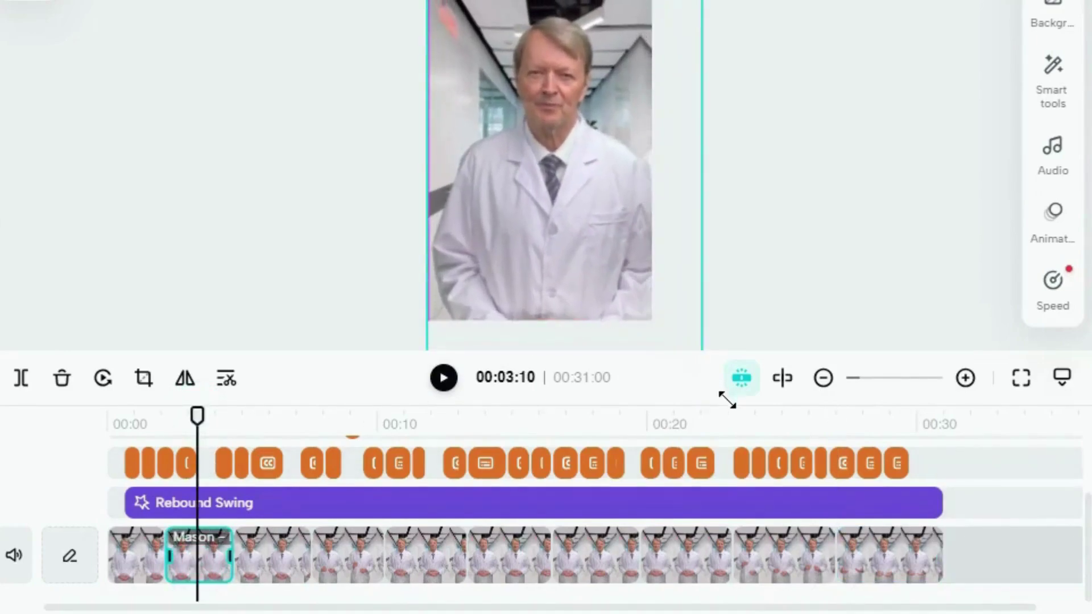
drag(581, 235, 568, 224)
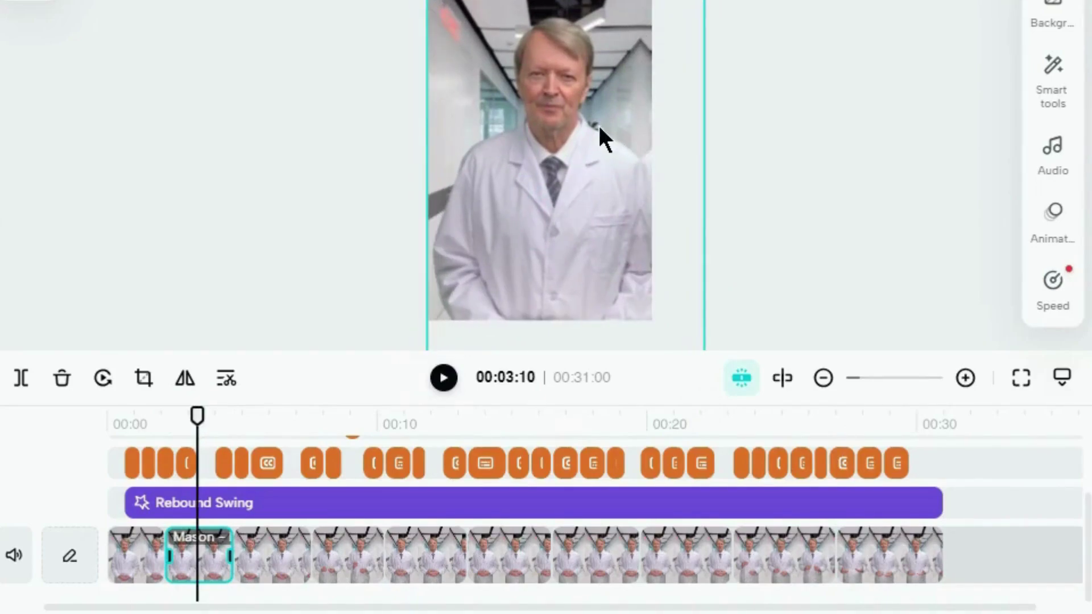
drag(601, 137, 594, 132)
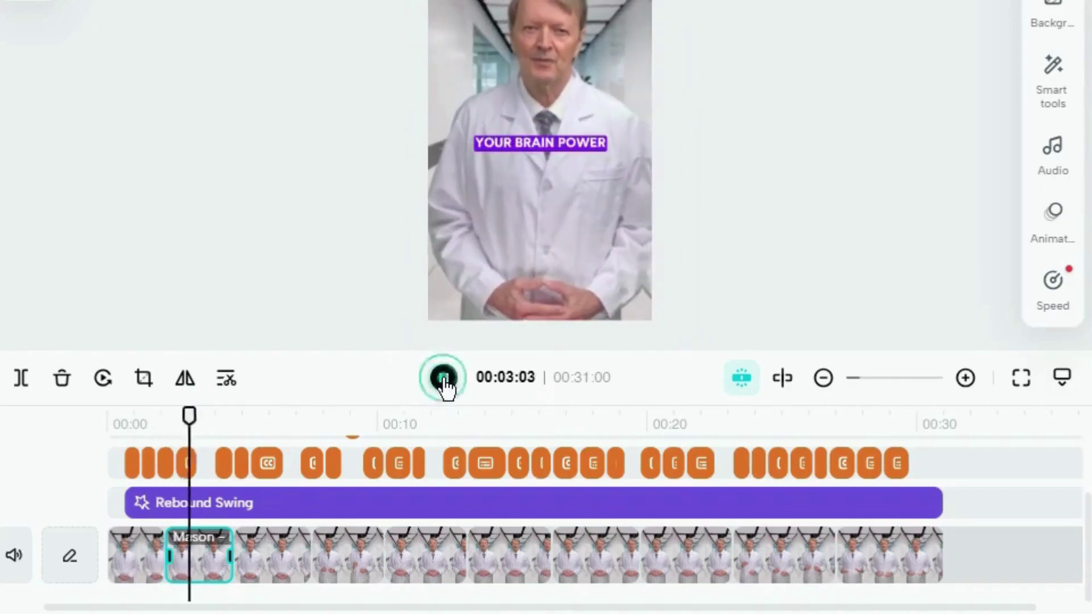
- Zoom in on the eight-second clip and shift the eight- and twenty-one-second clips upward
click(345, 422)
drag(654, 323, 692, 352)
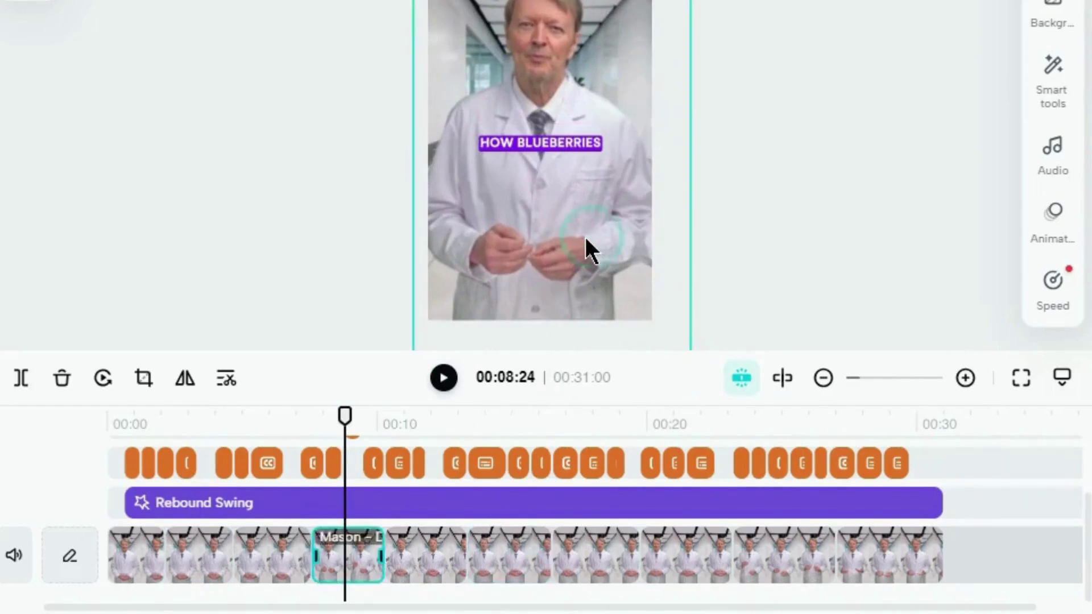
drag(565, 239, 558, 224)
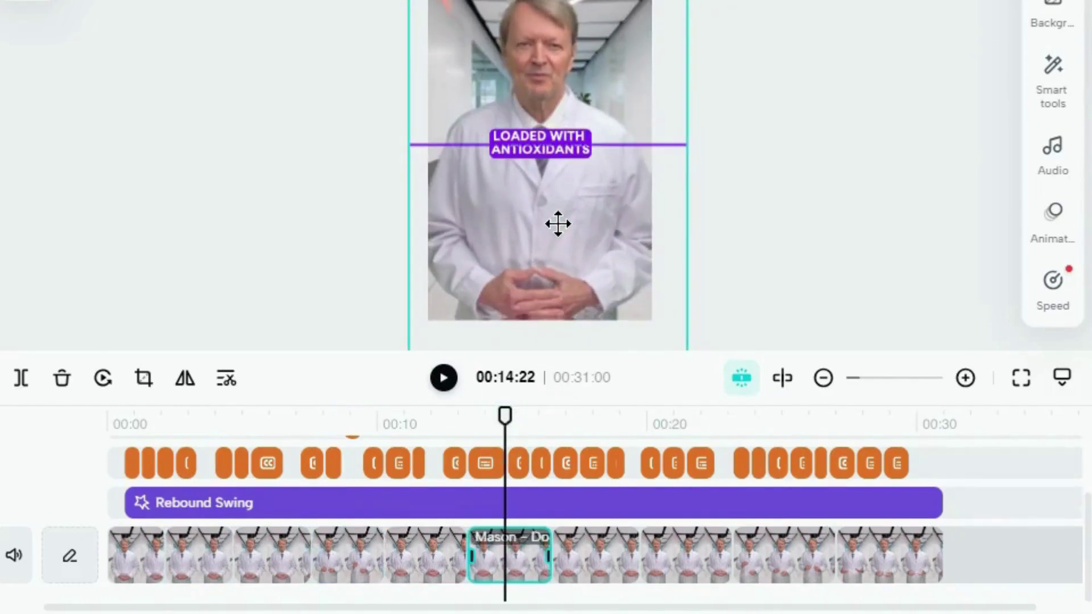
click(689, 418)
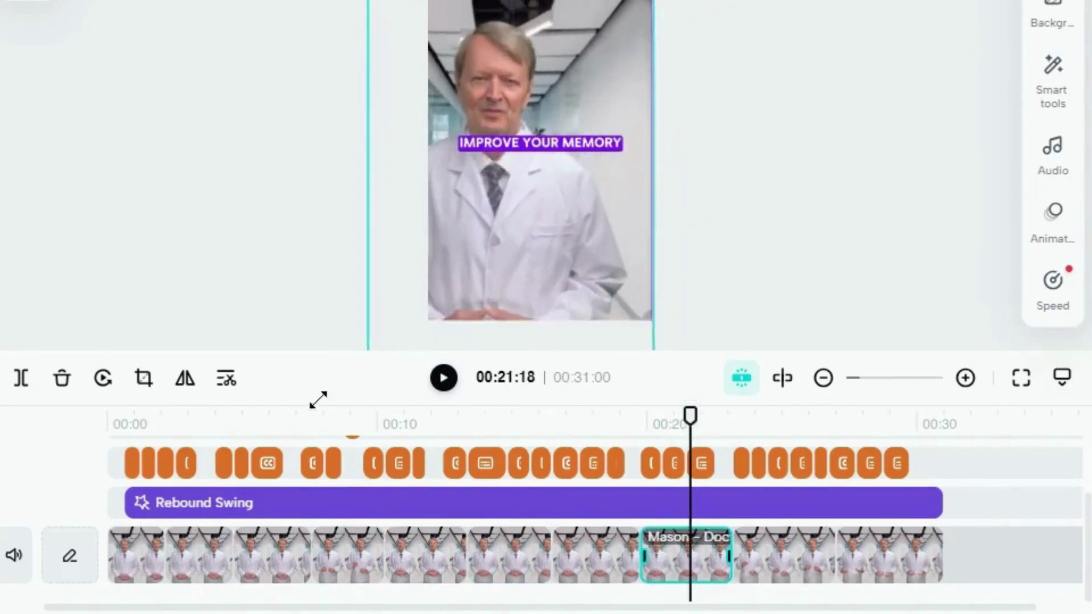
drag(543, 233, 552, 210)
- Clear the selection and play the video to review the alternating zooms
click(896, 570)
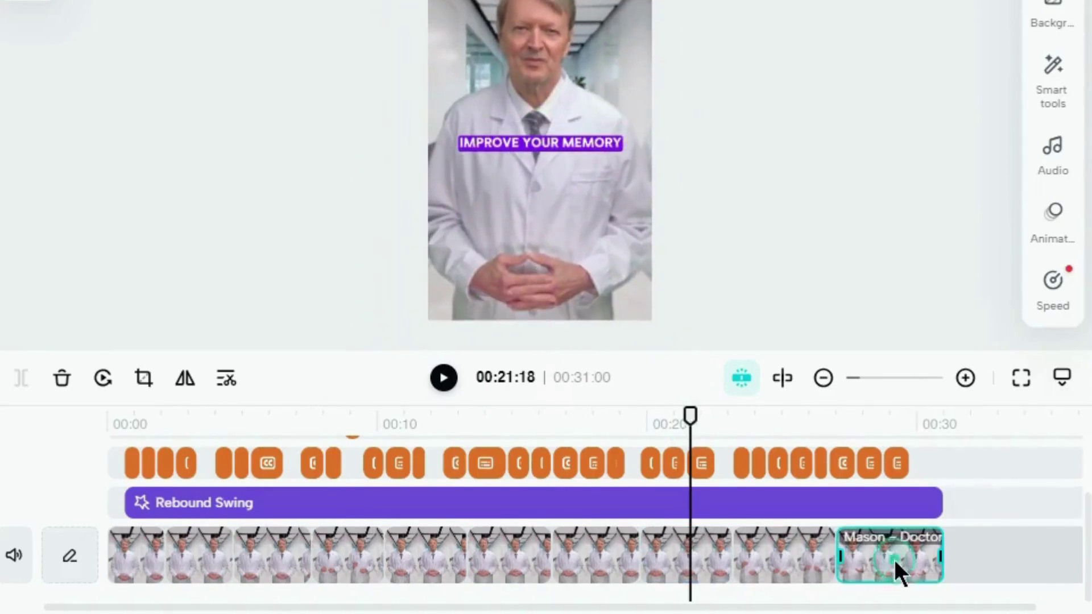
click(548, 193)
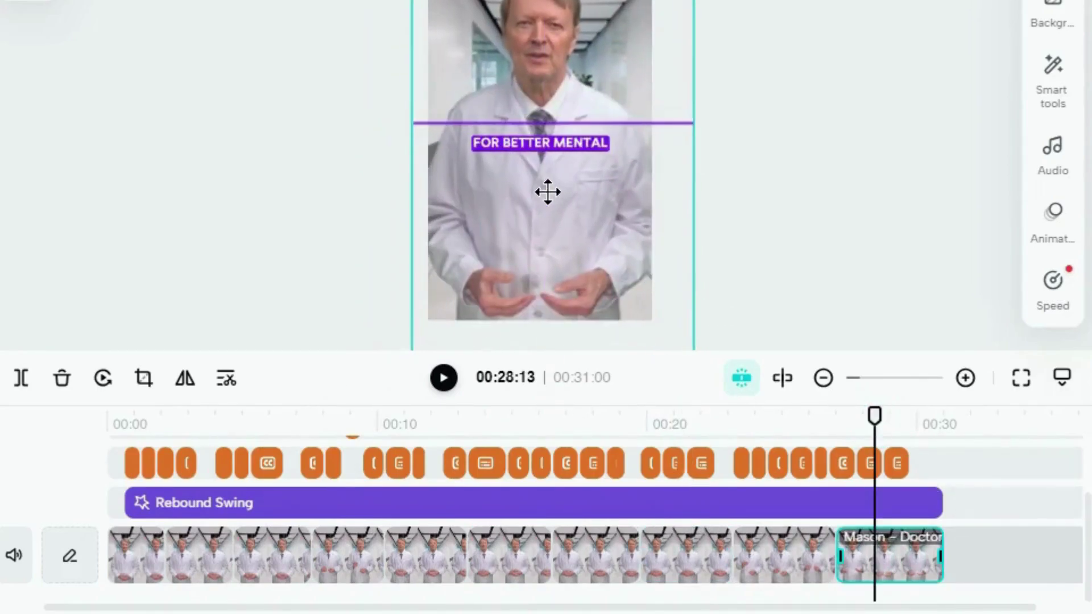
click(686, 333)
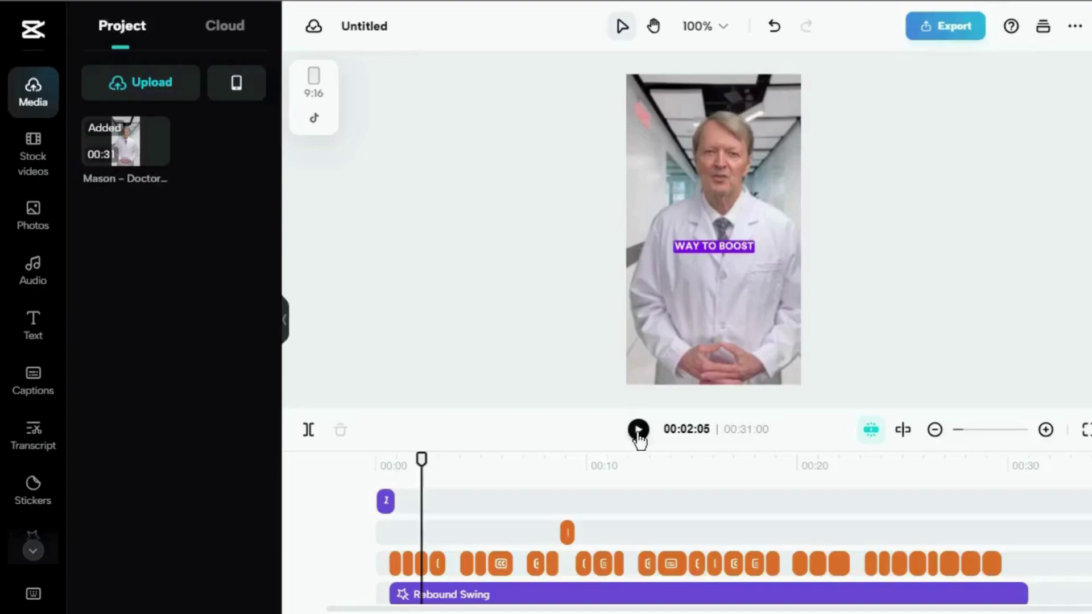
click(638, 430)
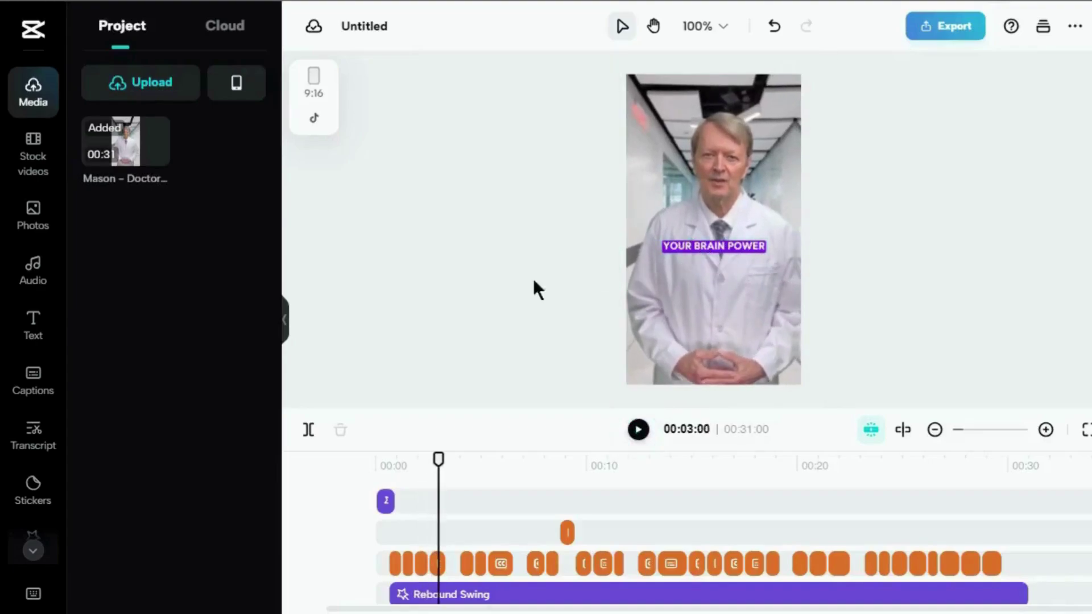
- Overlay the weightlifting-brain photo from a 'brain' search, shrunk in the lower half, clip shortened
click(37, 231)
text(brain)
click(167, 33)
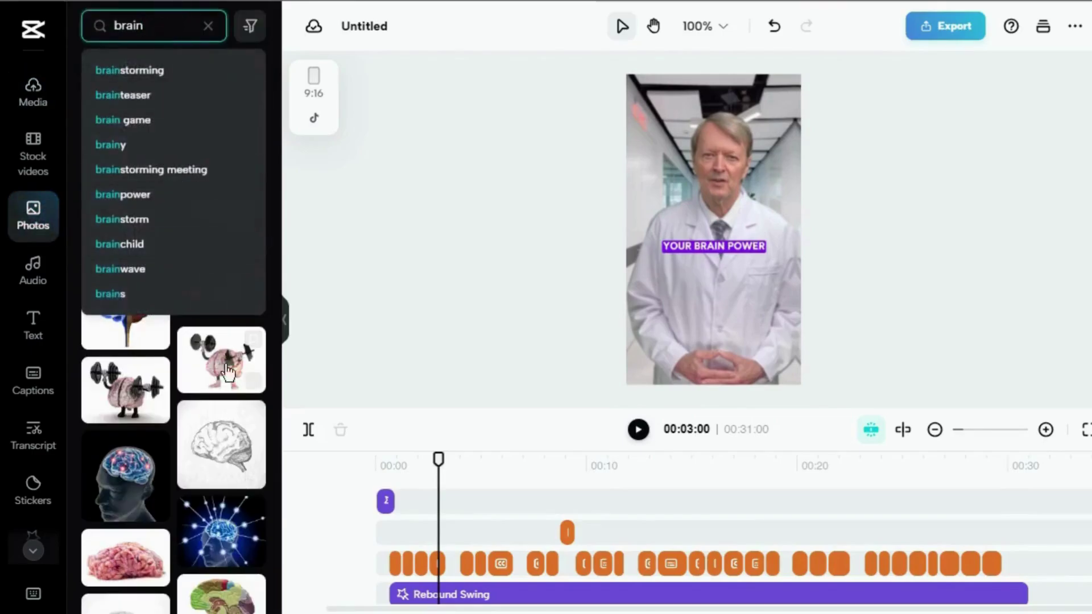
click(270, 418)
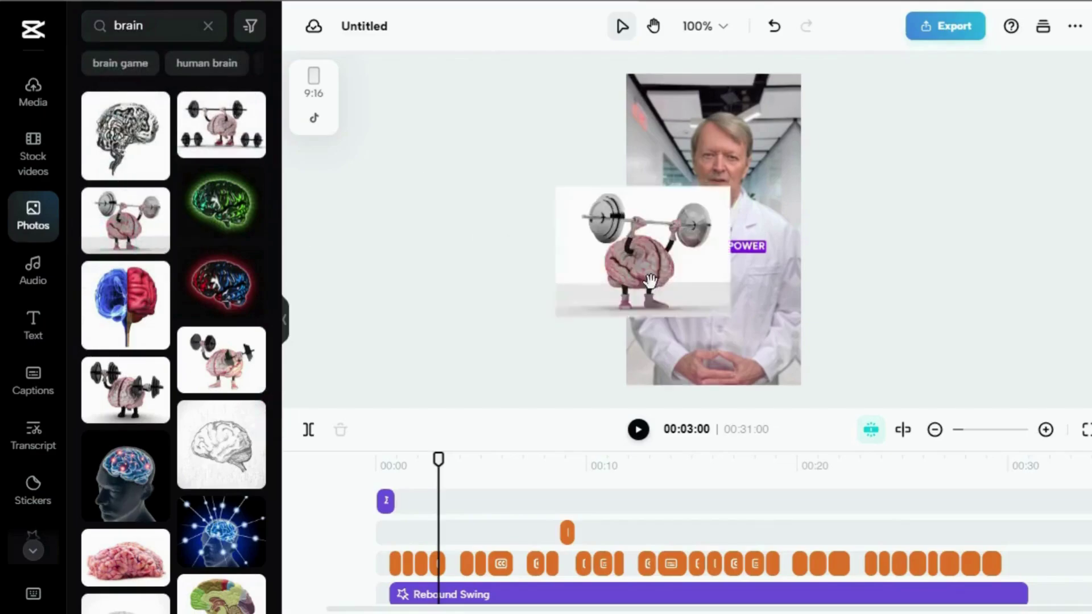
drag(196, 240, 704, 332)
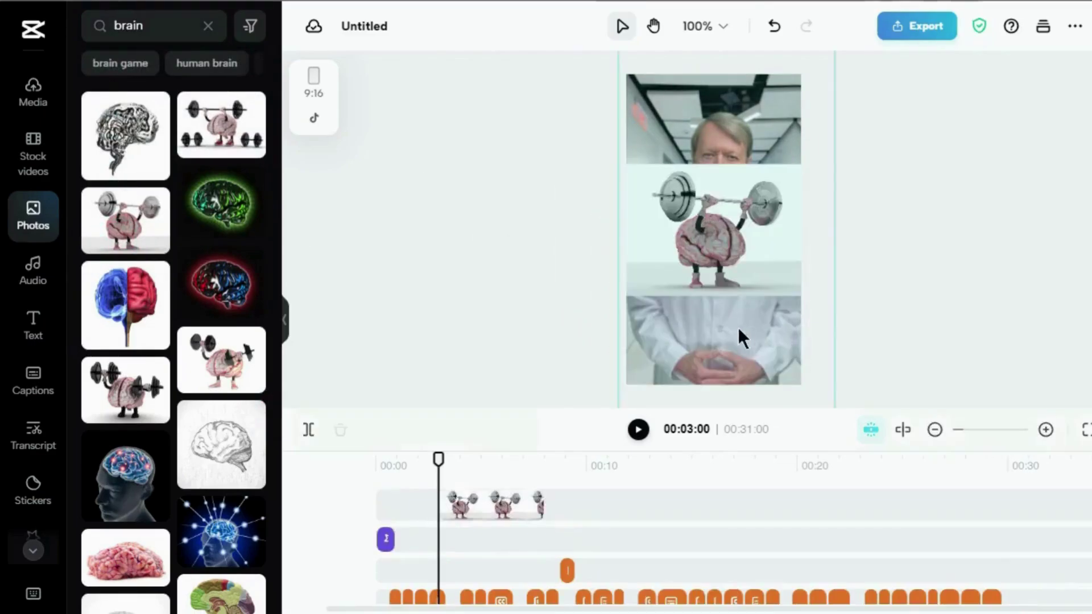
drag(767, 192, 774, 278)
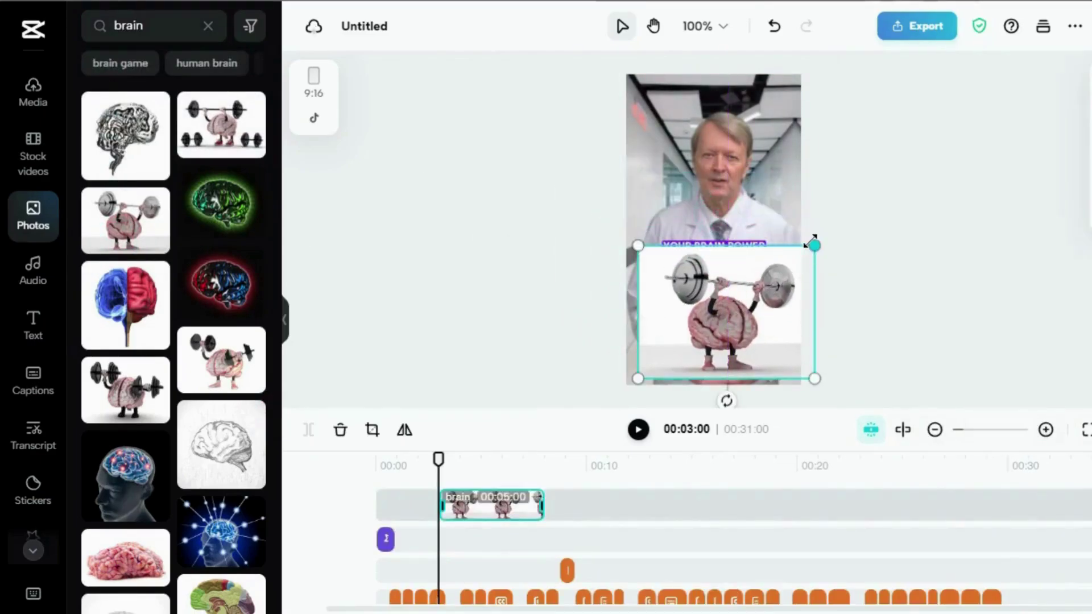
drag(813, 243, 746, 298)
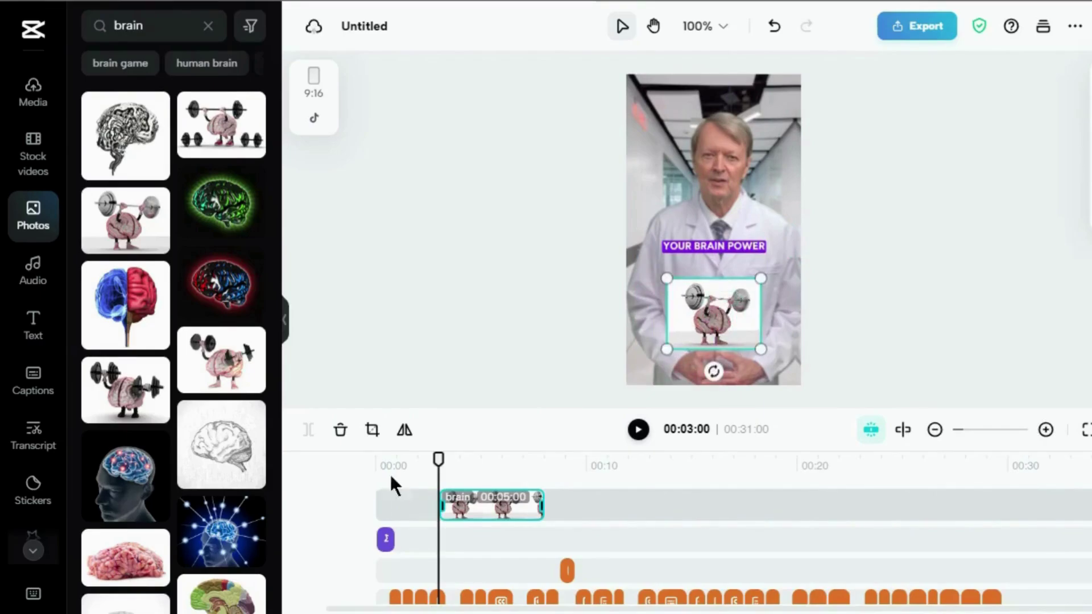
drag(541, 502, 460, 504)
- Overlay a blueberry photo and a 'memory' sunset photo, moving the sunset clip earlier
triple_click(145, 26)
text(blueberry)
key(Return)
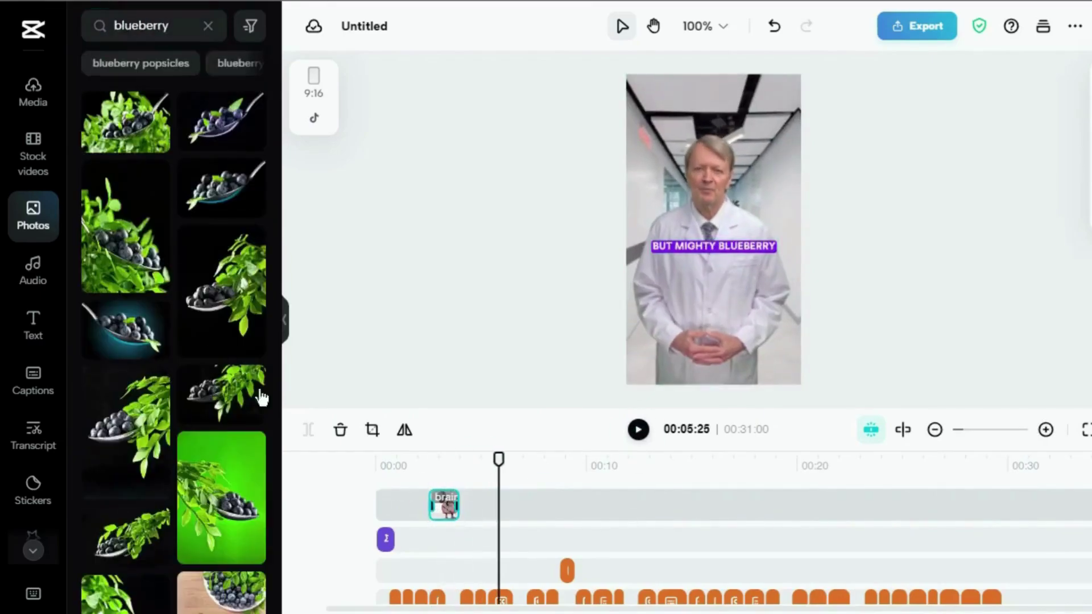
drag(239, 396, 792, 286)
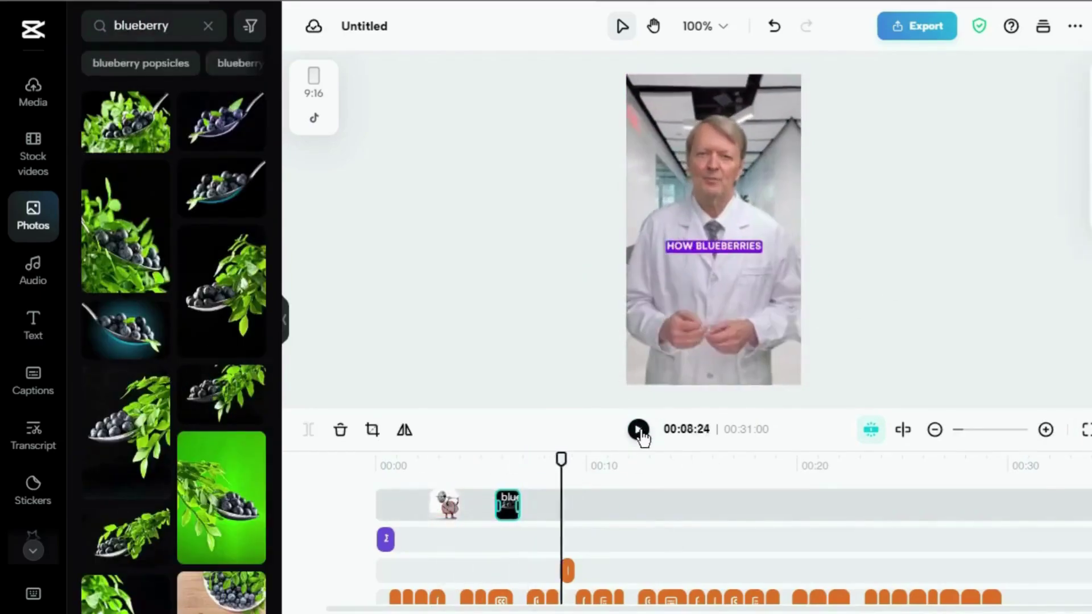
click(207, 26)
text(memory)
key(Return)
drag(221, 116, 757, 282)
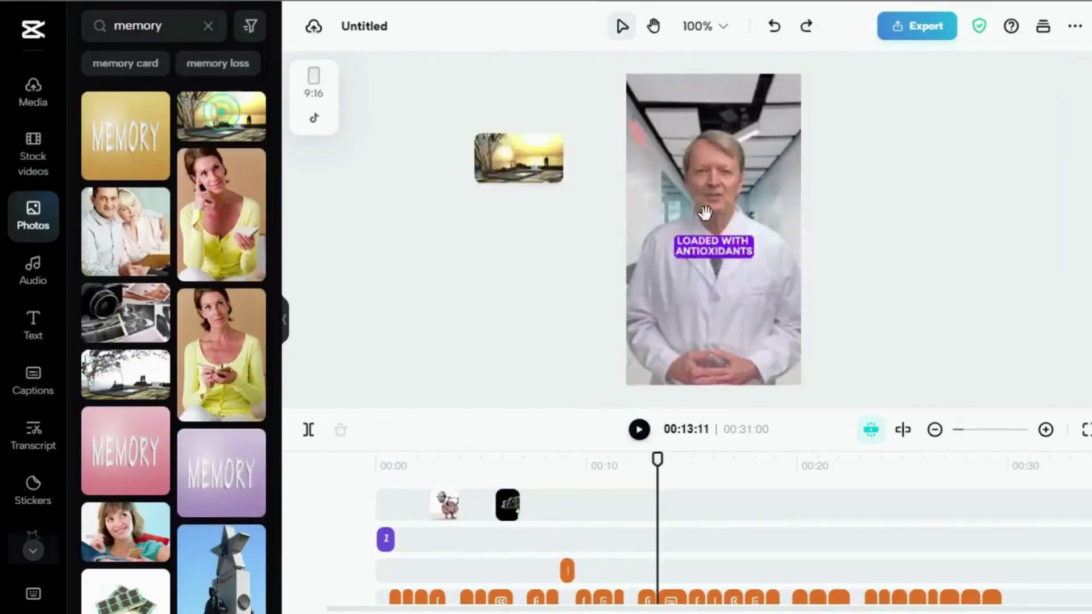
drag(758, 503, 627, 503)
text(antioxidants)
- Add antioxidants and brain photo overlays around nineteen seconds, shortening the brain clip
key(Return)
drag(220, 334, 713, 318)
click(207, 26)
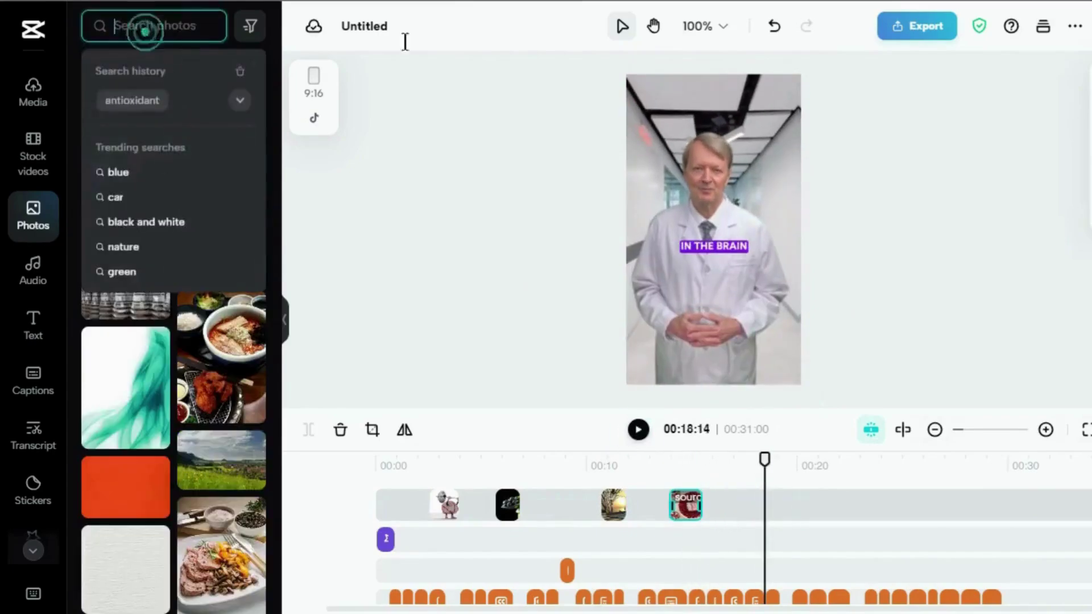
text(brain)
key(Return)
drag(125, 305, 714, 318)
click(639, 429)
drag(894, 503, 846, 503)
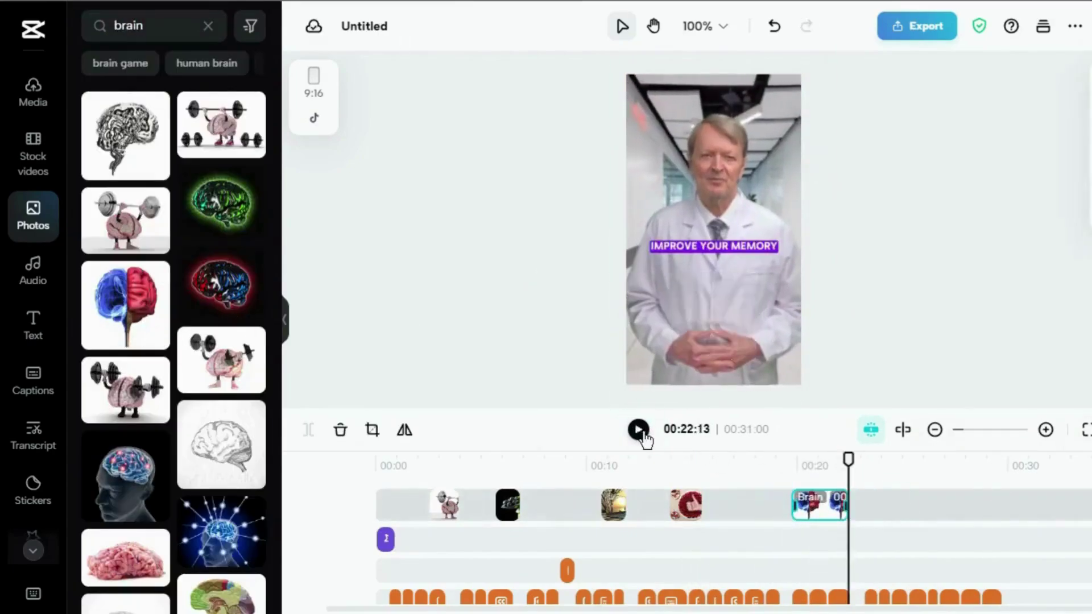
- Add the Stay Tuned photo and a 'mental' brain-in-book photo near the end
click(638, 430)
click(207, 25)
text(stay tuned)
key(Return)
drag(125, 120, 713, 318)
click(638, 429)
click(207, 26)
text(mental)
key(Return)
drag(212, 145, 713, 317)
- Export the video at 1080p under the name 'AI Doctor'
click(876, 566)
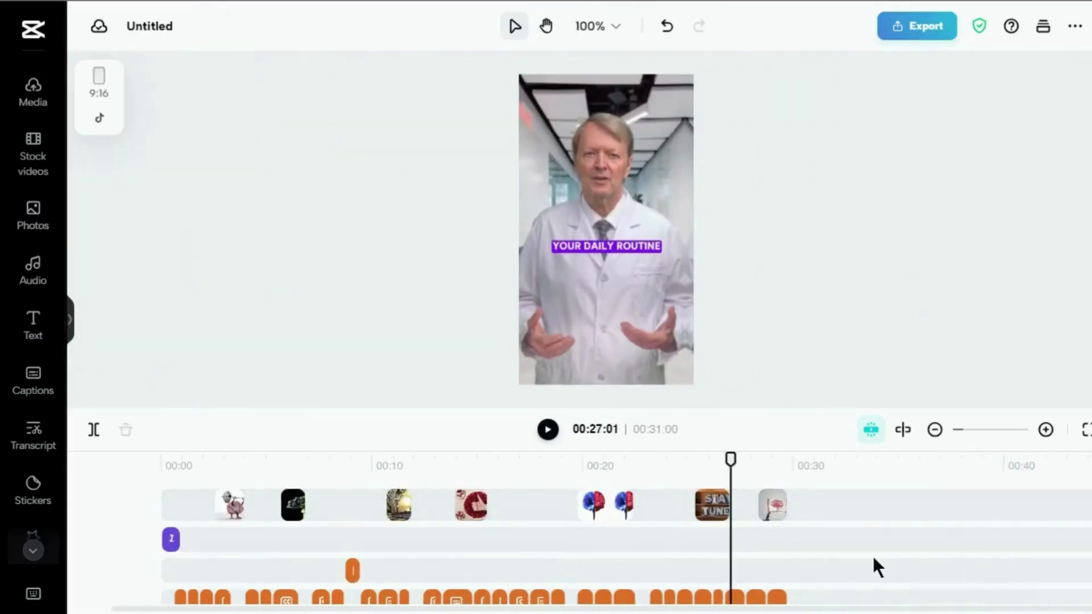
click(917, 25)
click(836, 316)
key(ctrl+a)
text(AI Doctor)
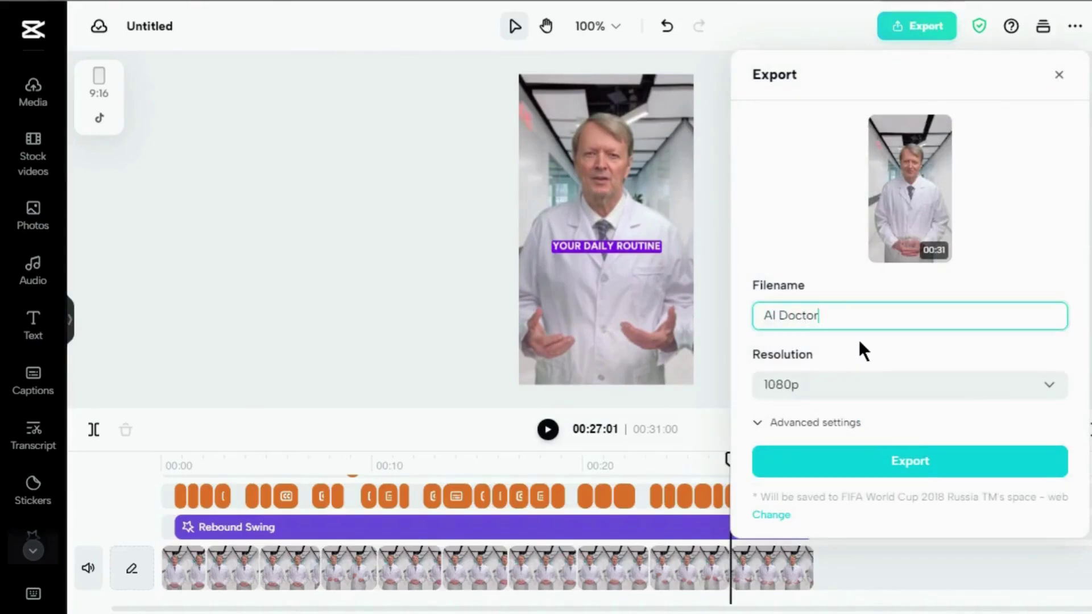
click(890, 461)
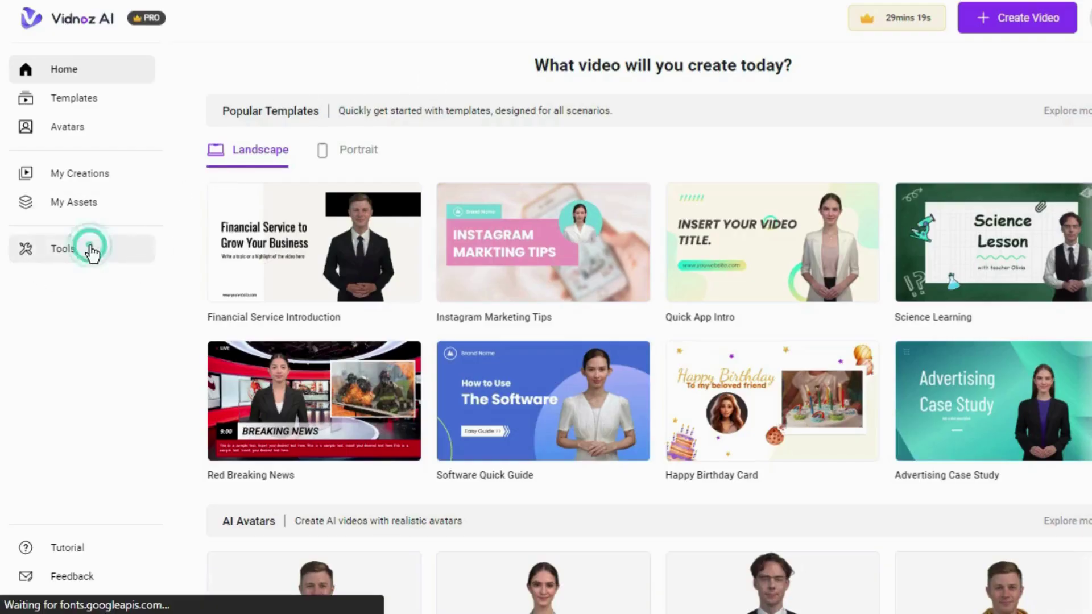
- Generate four avatars of an old doctor holding documents with Vidnoz's AI Avatar Generator
click(93, 251)
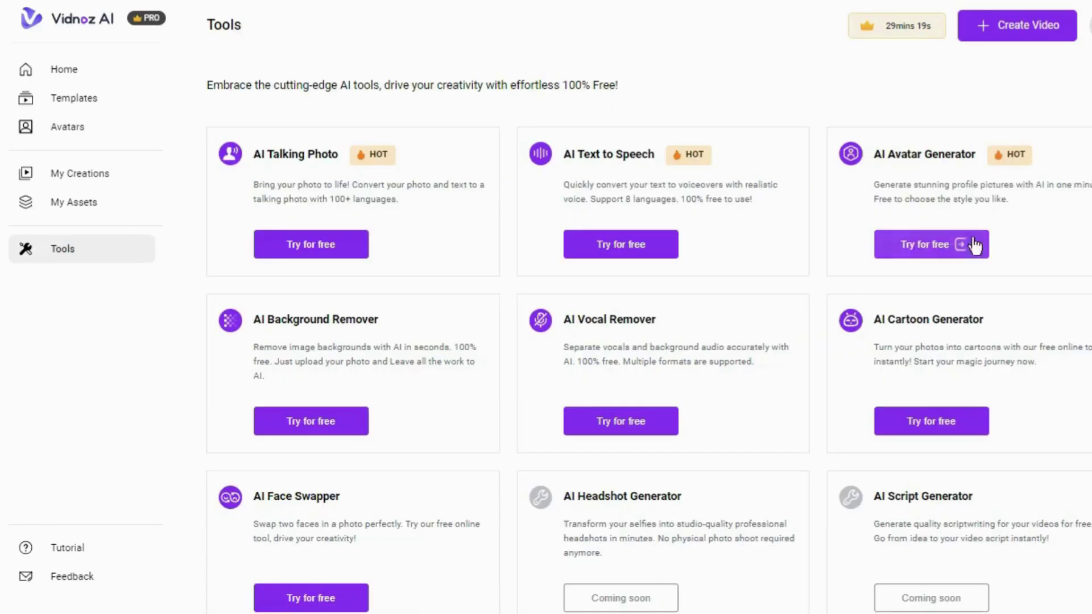
click(943, 249)
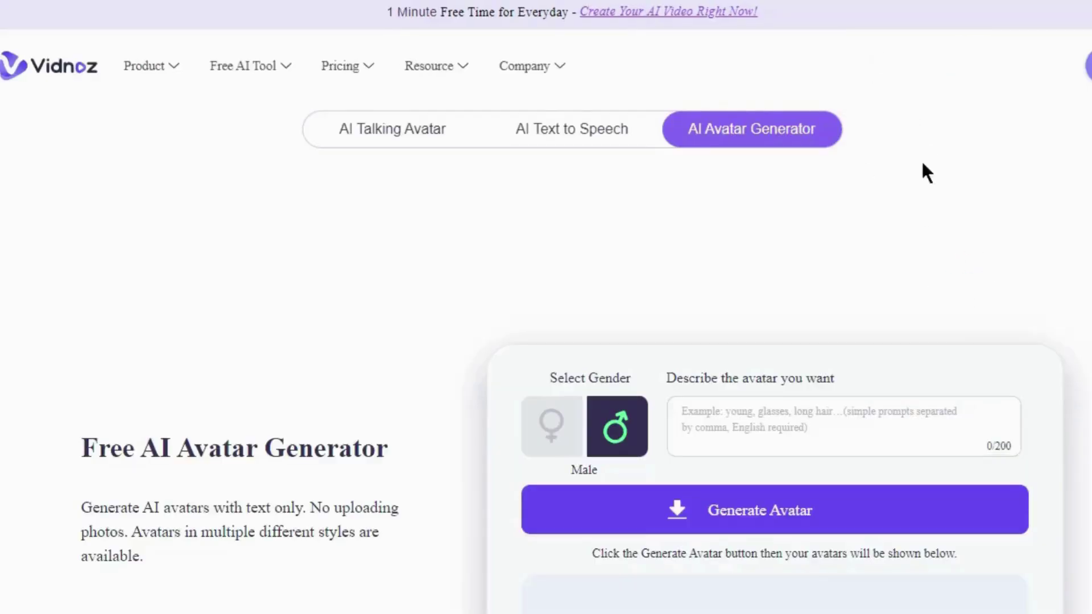
scroll(764, 272, down, 2)
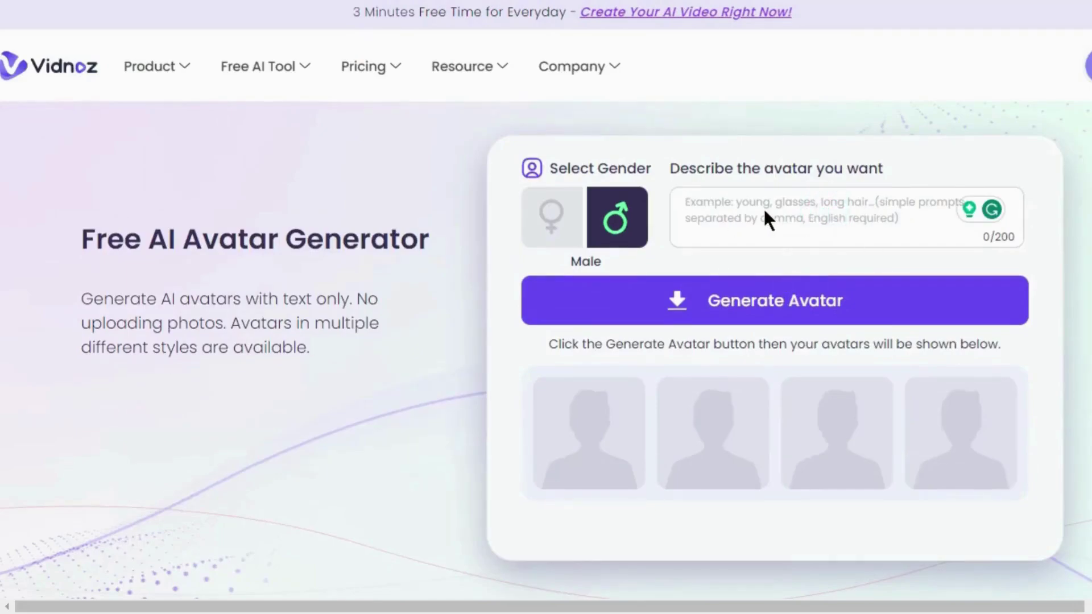
text(An old doctor facing the camera smiling while holding some documents)
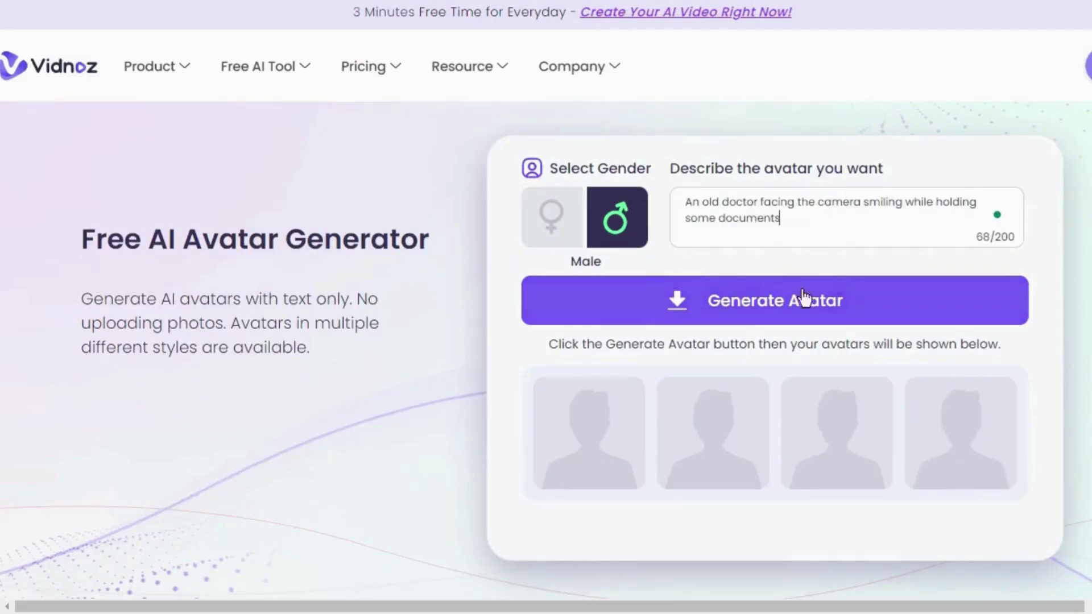
click(723, 305)
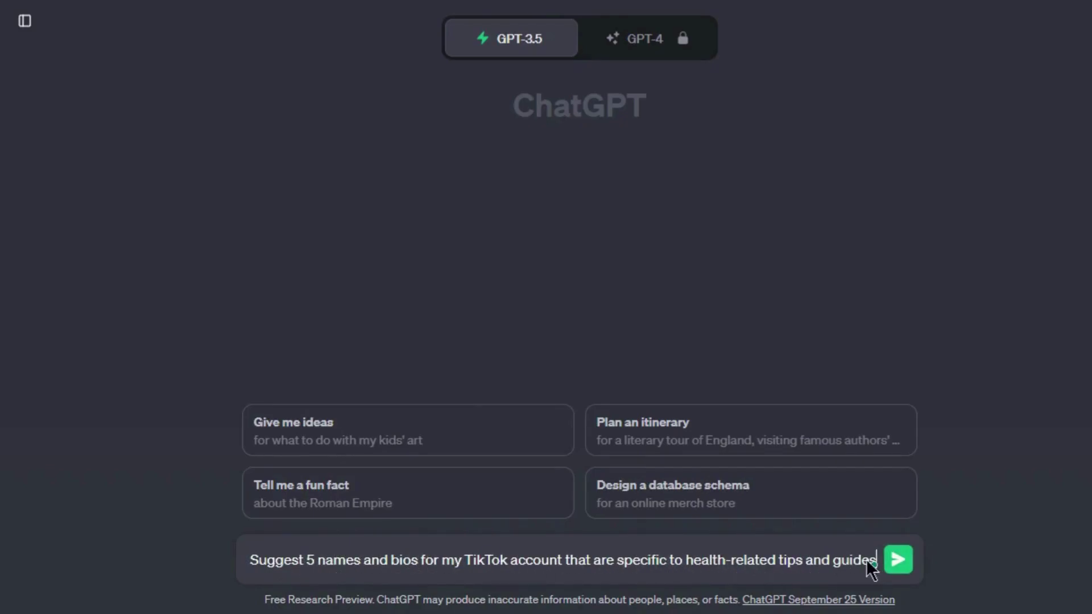
- Send ChatGPT the prompt for five health-tips TikTok account names and bios
click(900, 563)
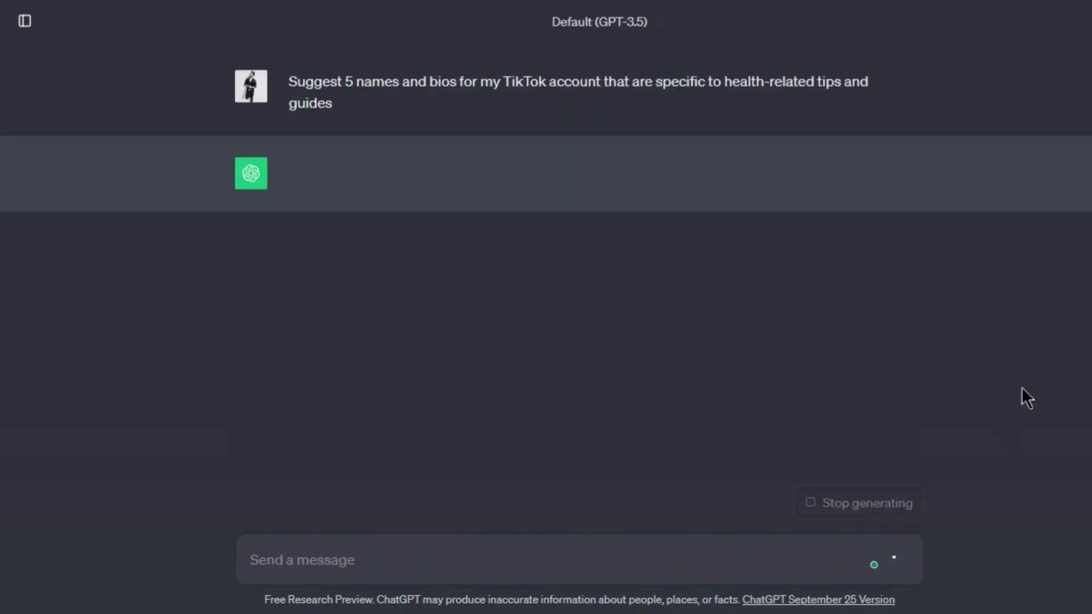